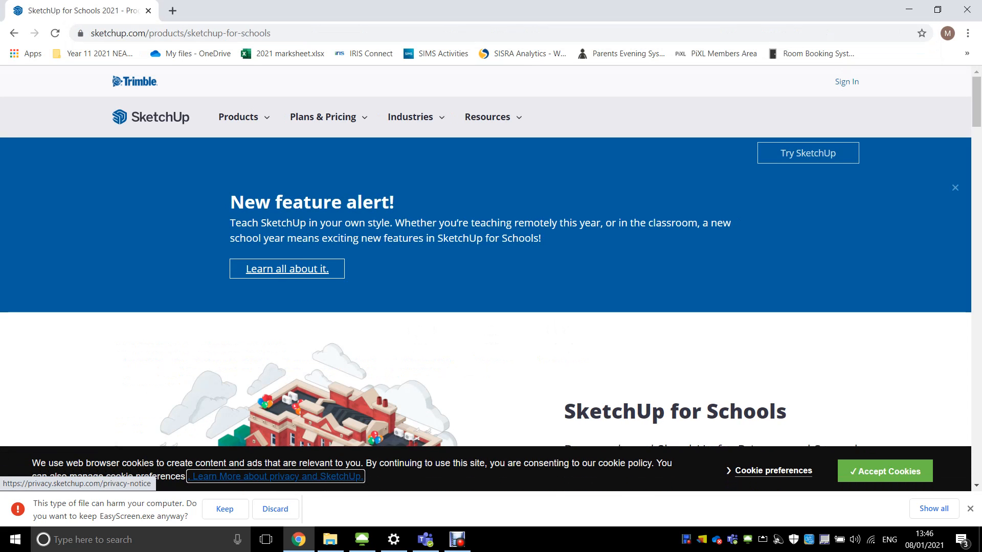
- Launch SketchUp for Schools from its product page with the Student role, and discard the EasyScreen.exe download
mouse_move(243, 116)
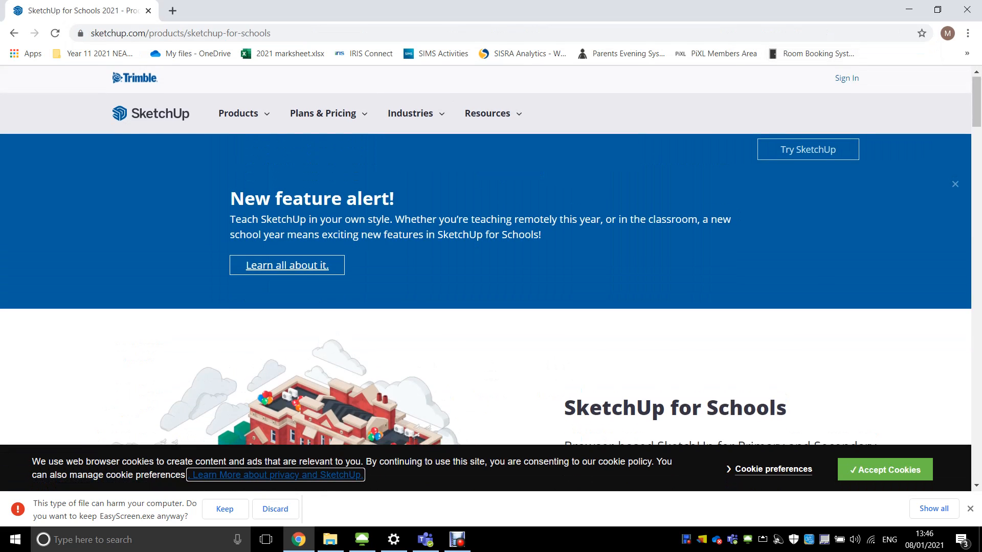
scroll(491, 256, down, 3)
scroll(651, 283, down, 1)
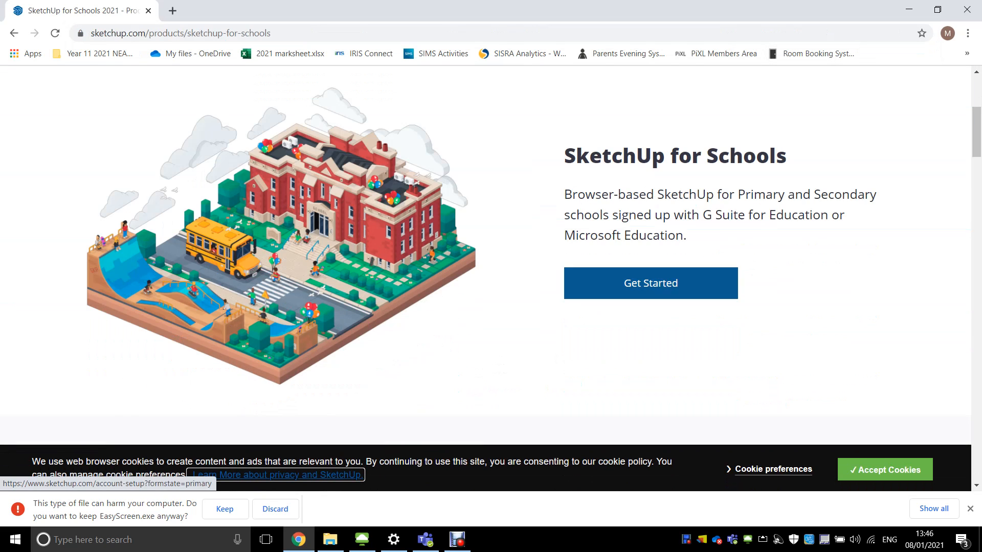
click(651, 283)
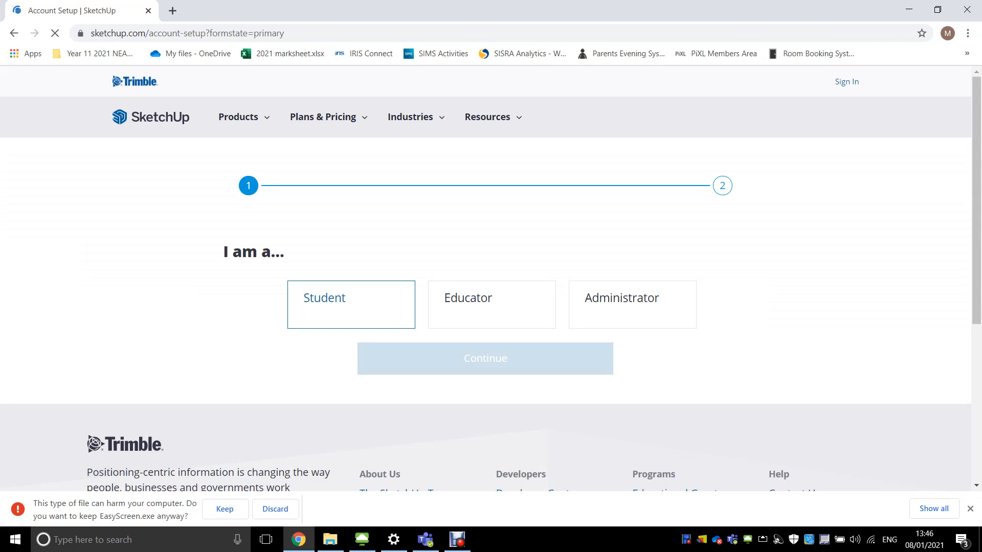
click(350, 304)
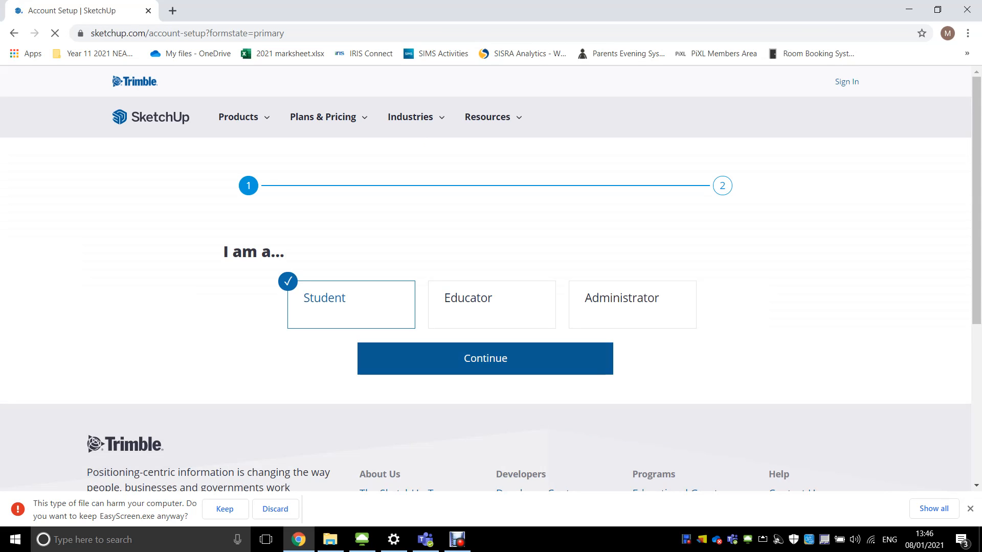
click(485, 359)
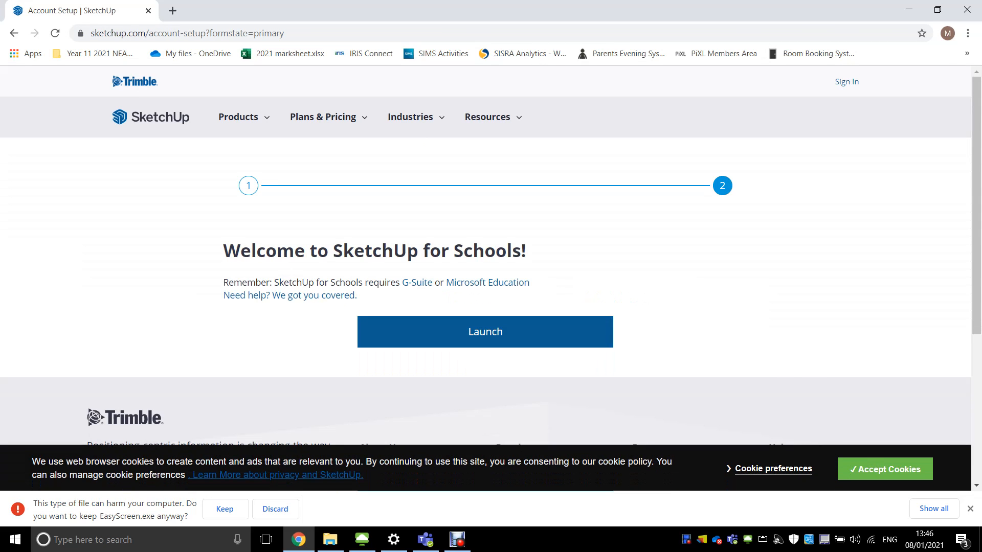
click(485, 332)
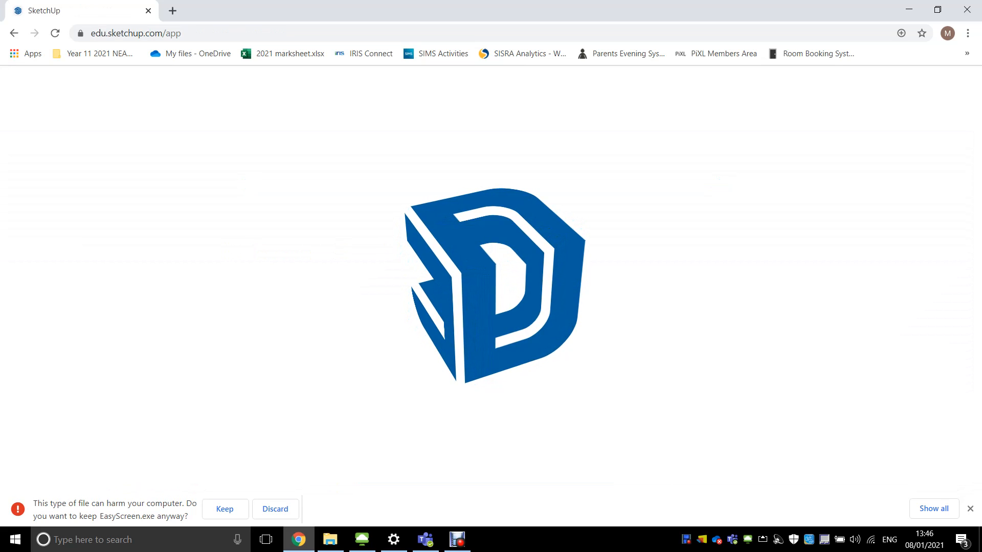
click(276, 508)
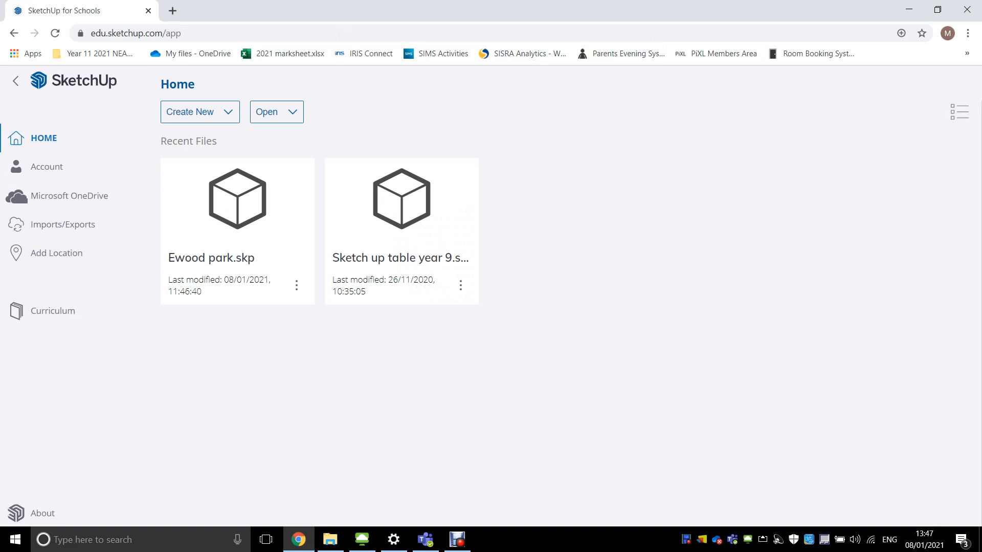
- Create a new model from the Simple Template - Millimeters and delete the default human figure
click(195, 111)
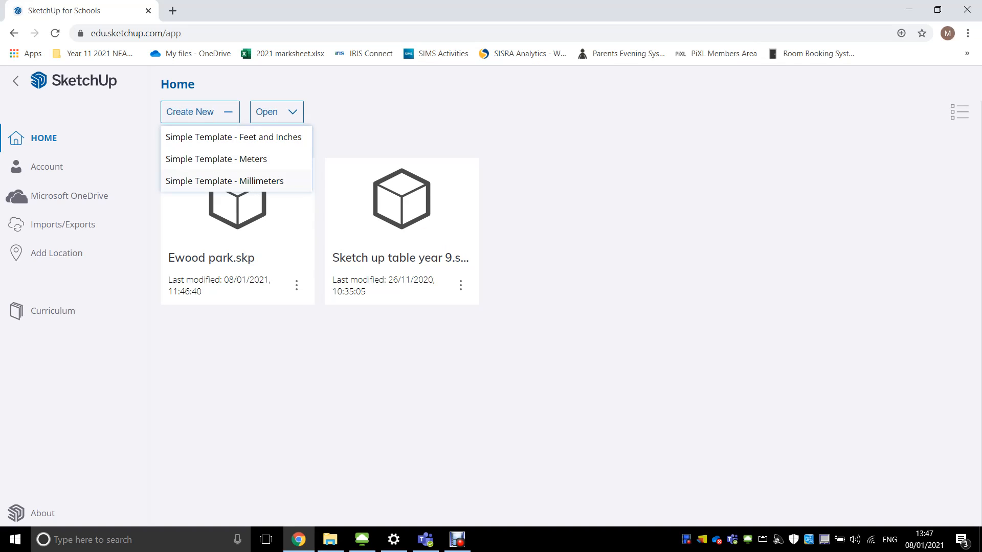
click(224, 181)
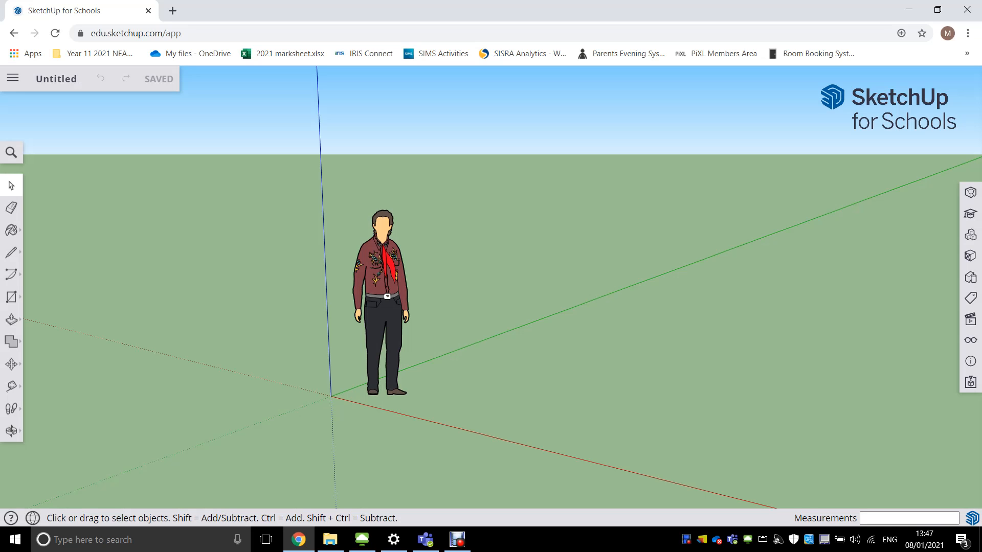
click(383, 301)
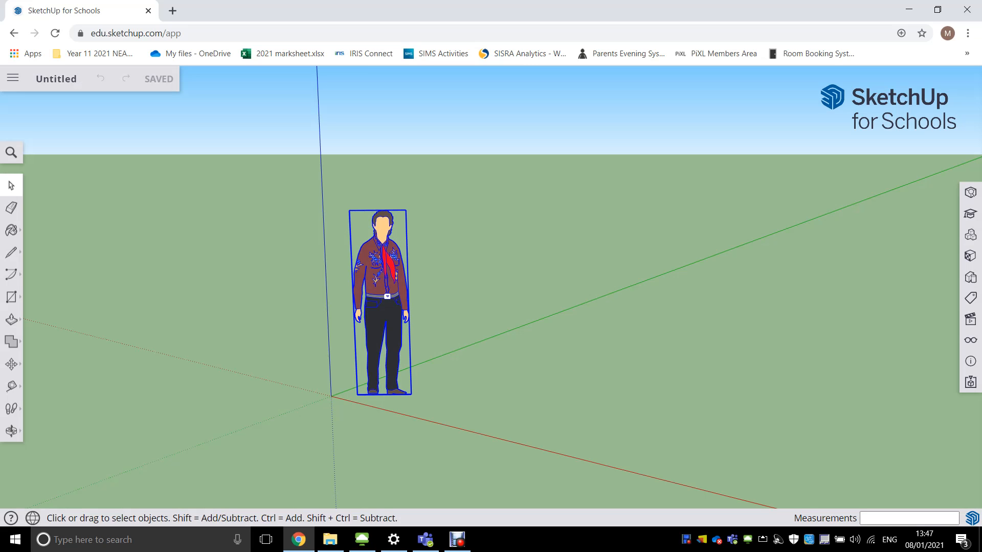
key(Delete)
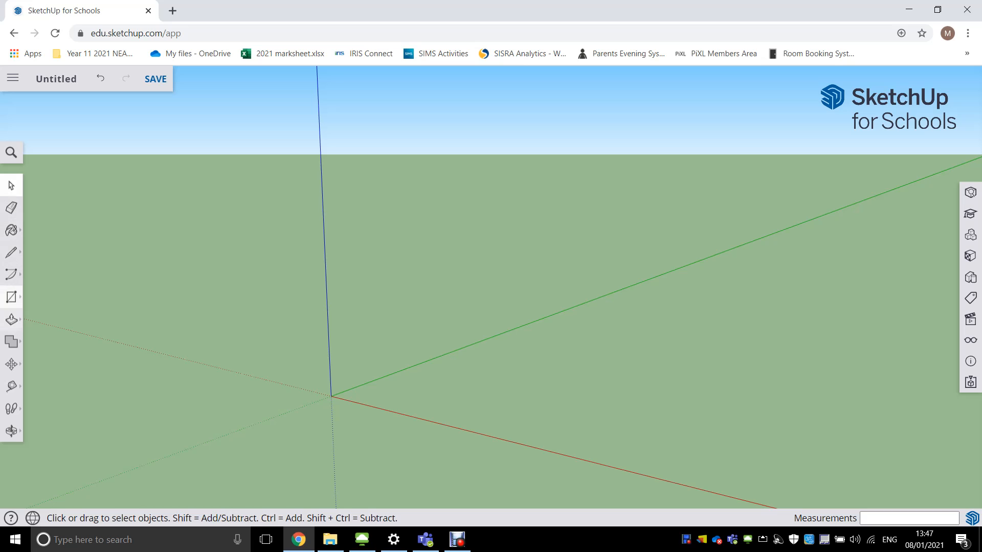
- Search the SketchUp tools for "text"
click(11, 297)
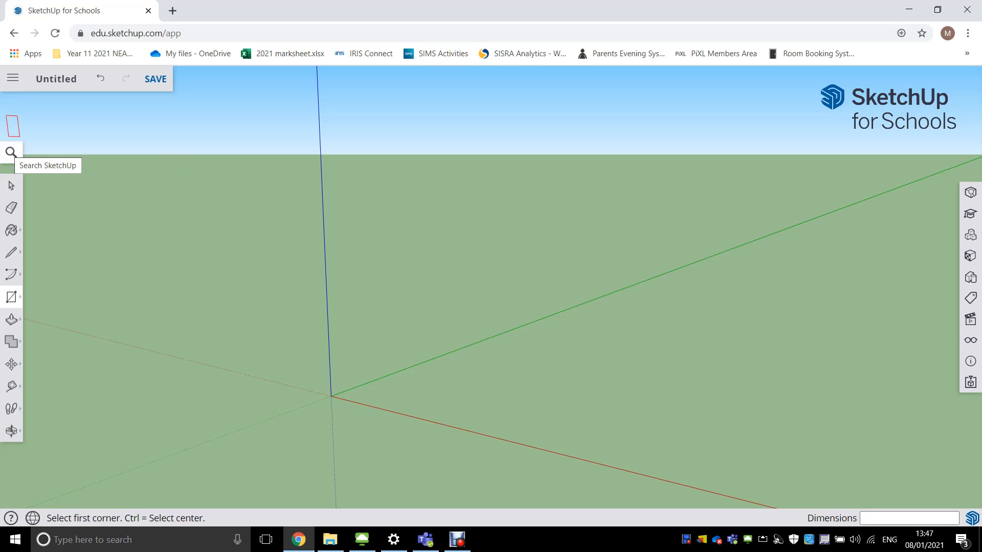
click(10, 152)
text(text)
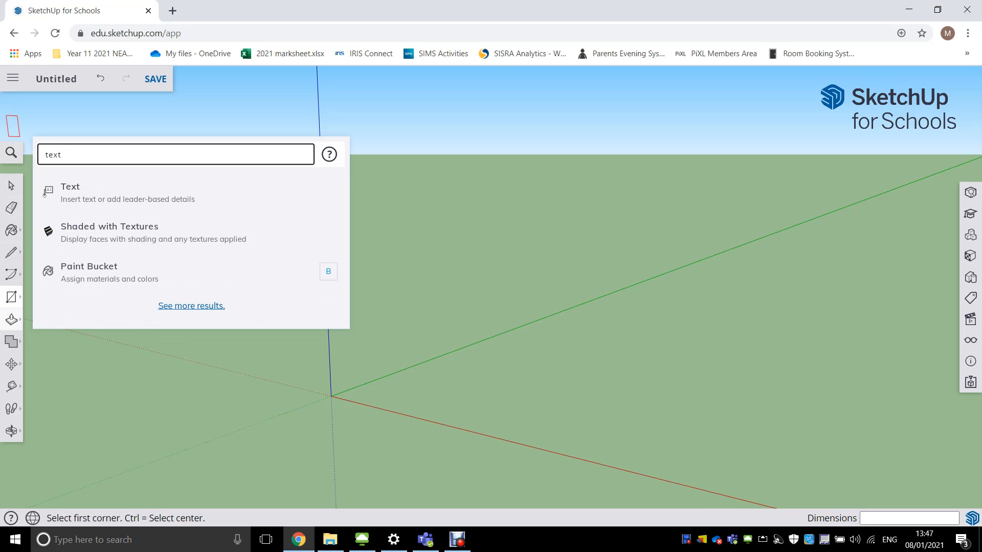
- Draw a square of about 1935 mm from the origin on the ground and pull it up into a box about 1030 mm high
click(12, 297)
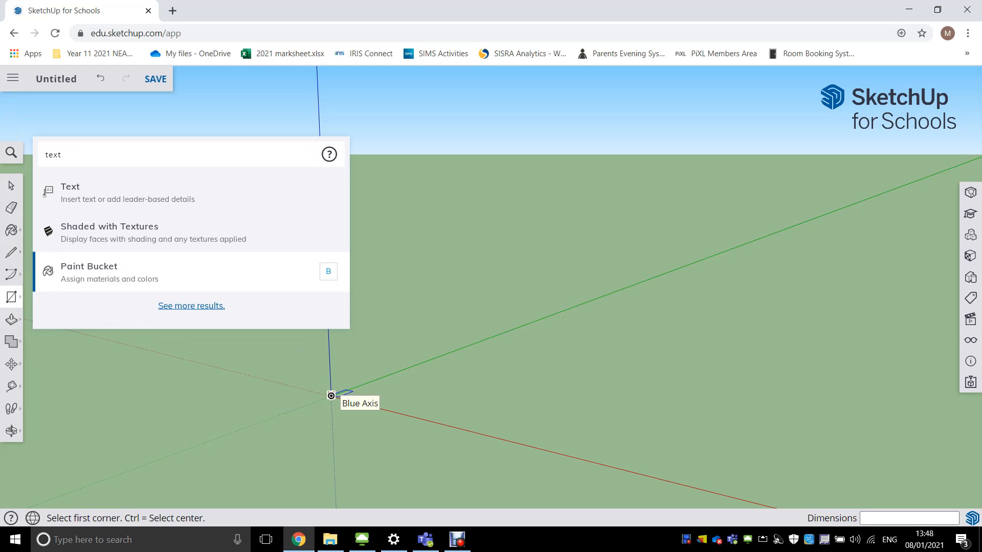
click(331, 395)
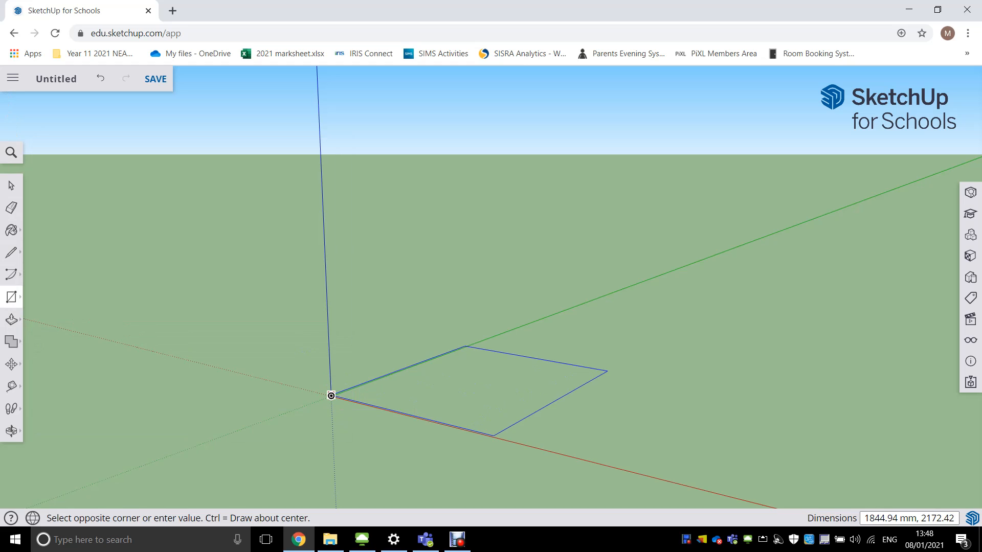
click(606, 379)
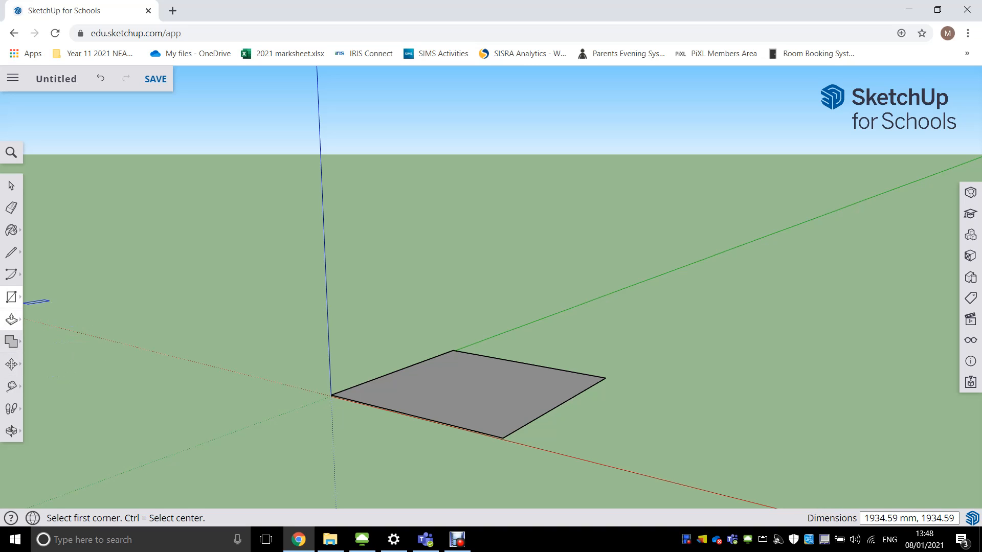
click(11, 320)
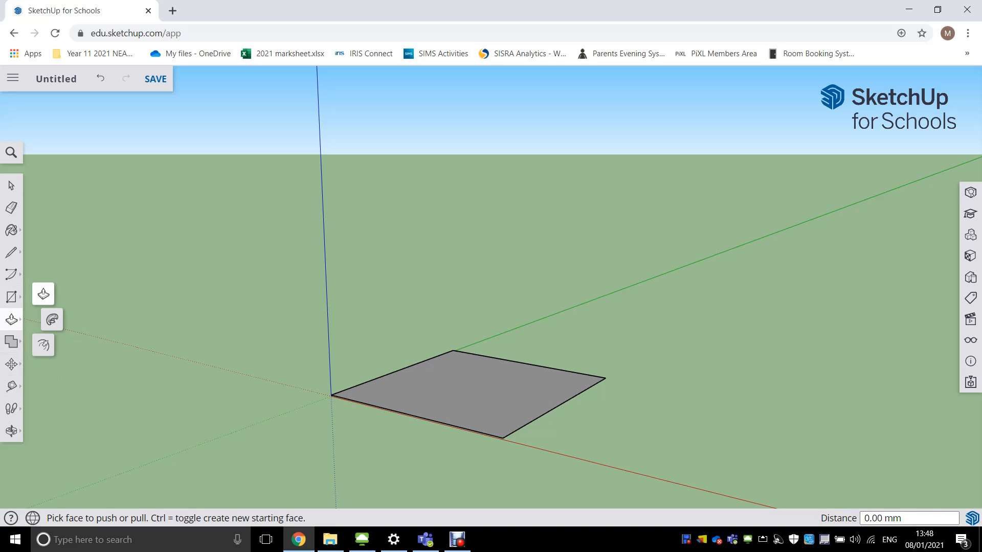
click(468, 393)
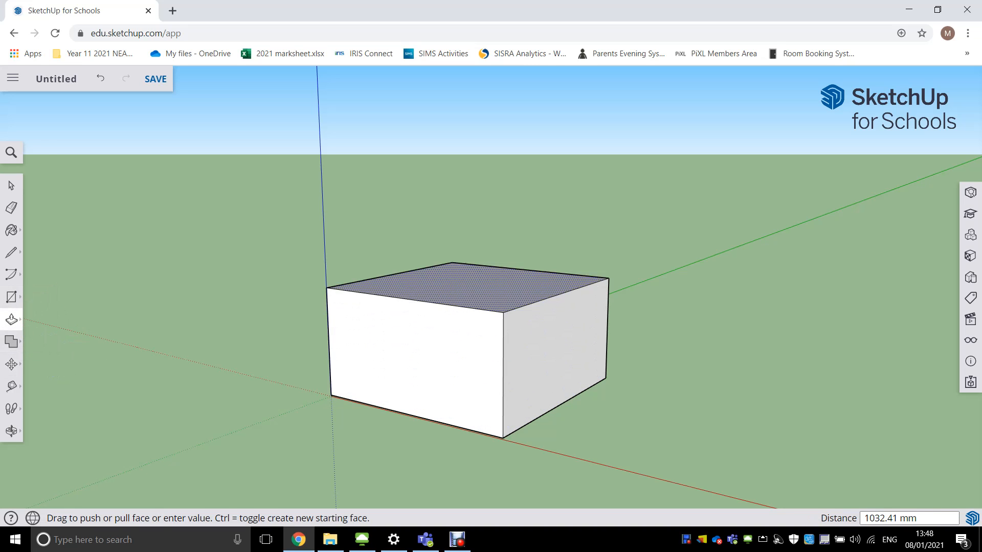
click(468, 281)
- Reshape the box with Push/Pull: push its front and right faces inward, raise its top, and pull the front face back out about 333 mm
click(424, 358)
click(448, 348)
click(565, 347)
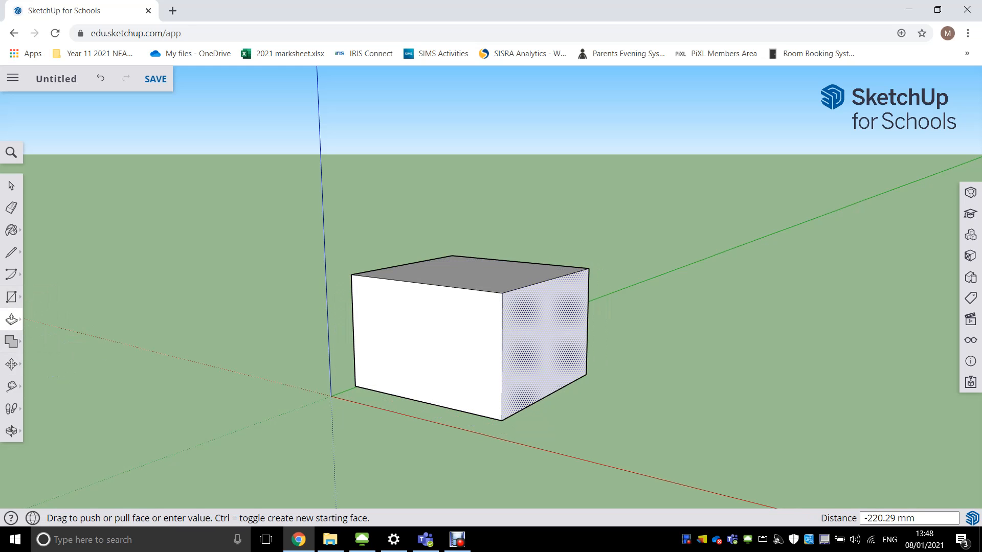
click(543, 342)
click(469, 276)
click(469, 265)
click(424, 332)
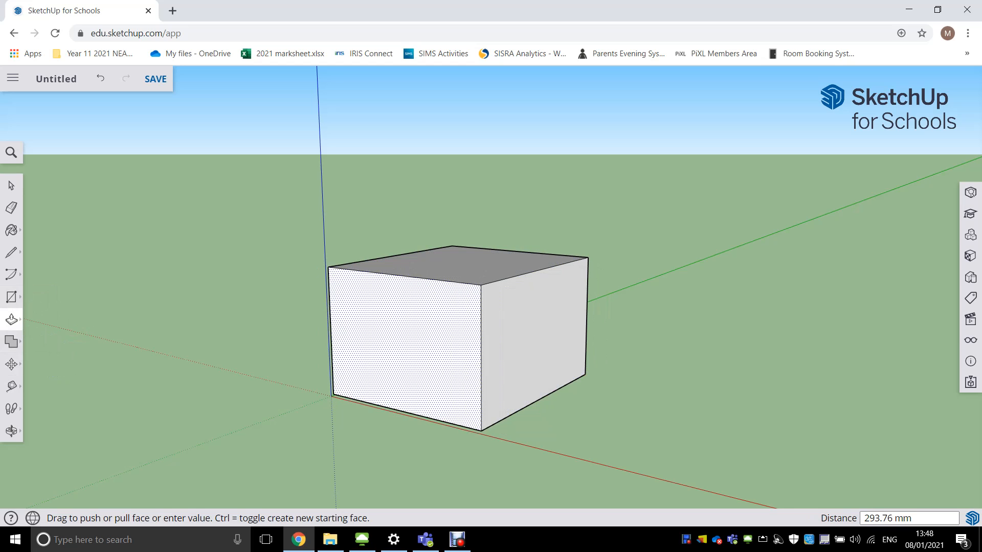
click(424, 337)
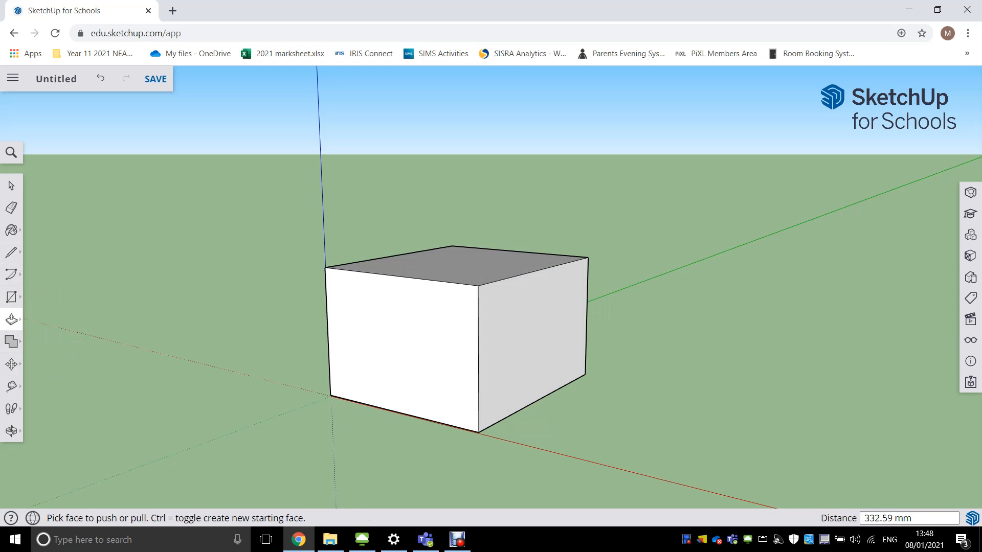
- Draw a circle on the box's front face and a larger one of about 386 mm radius on its right face
click(11, 274)
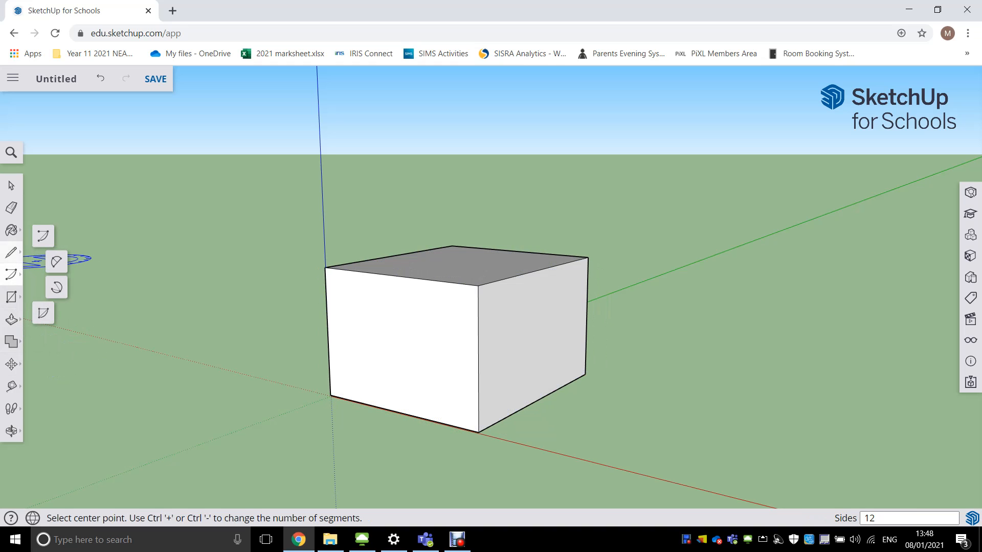
click(11, 252)
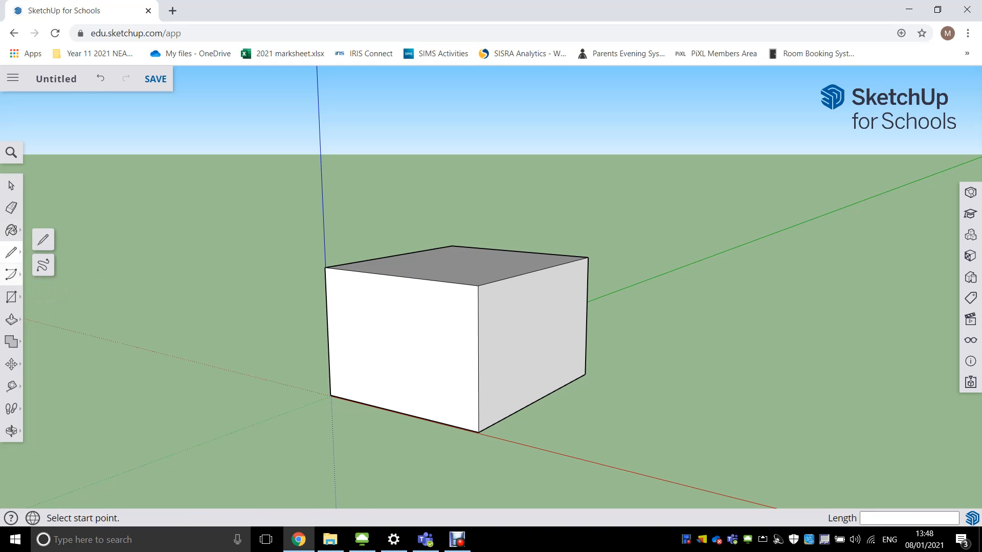
click(11, 296)
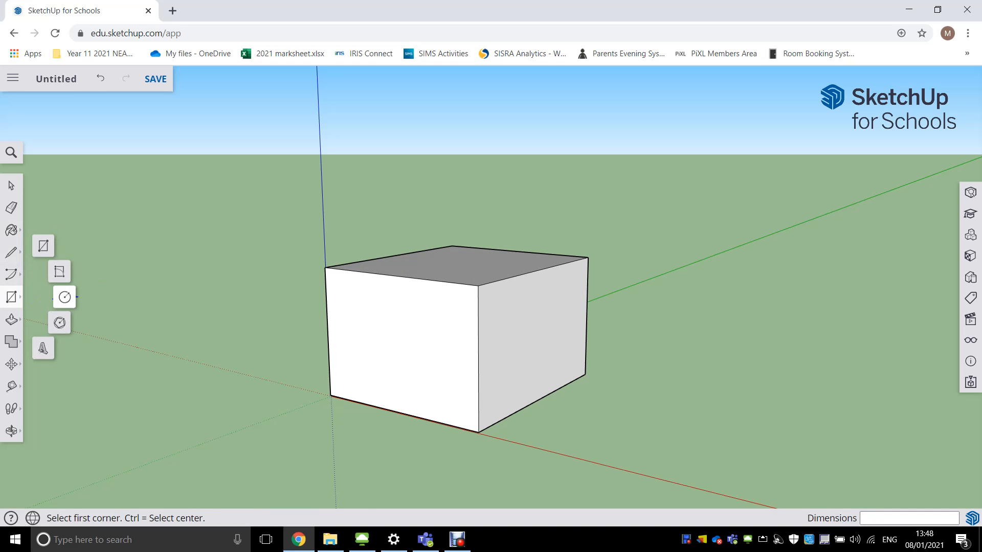
click(64, 297)
click(412, 343)
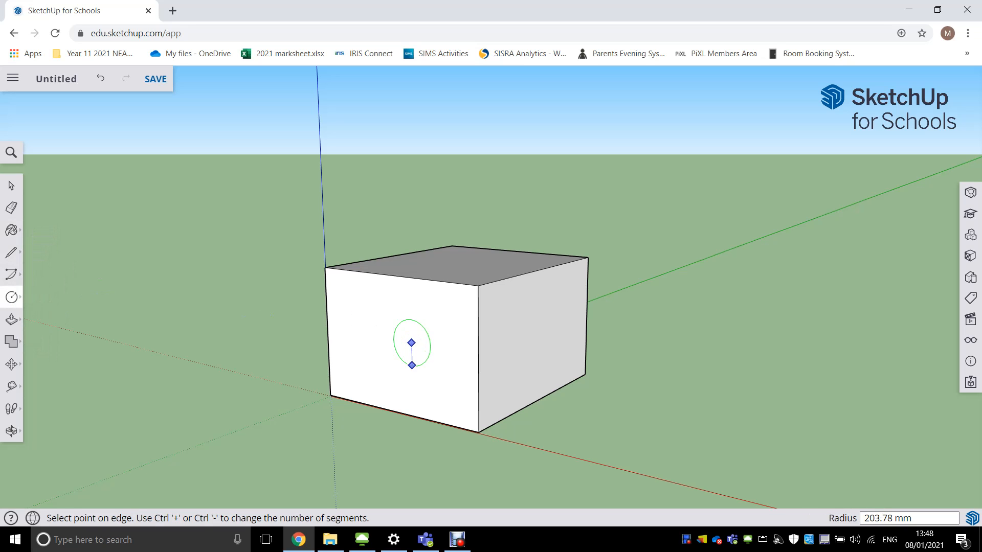
click(412, 374)
click(537, 331)
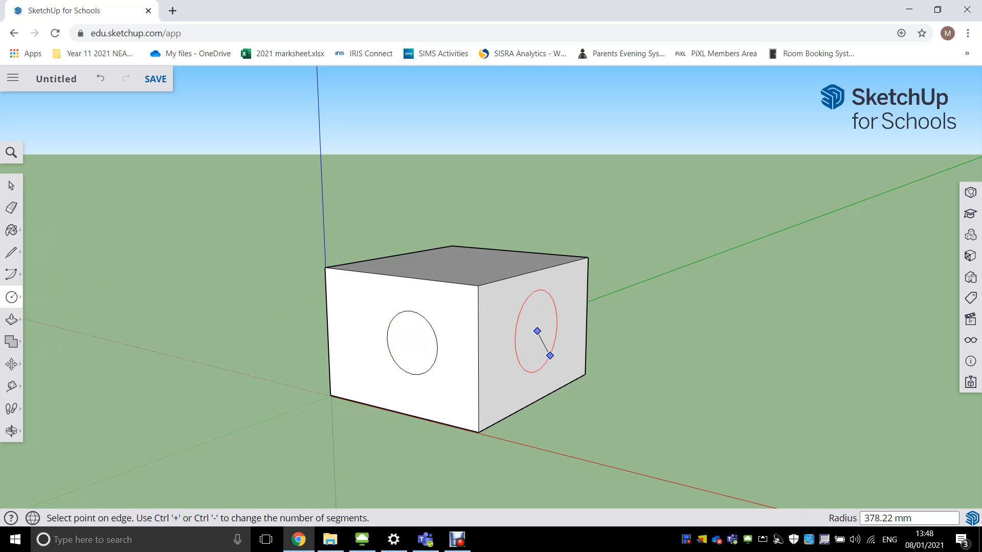
click(550, 363)
- Push the front circle about 484 mm into the box and pull the right circle out about 538 mm as a cylinder
key(p)
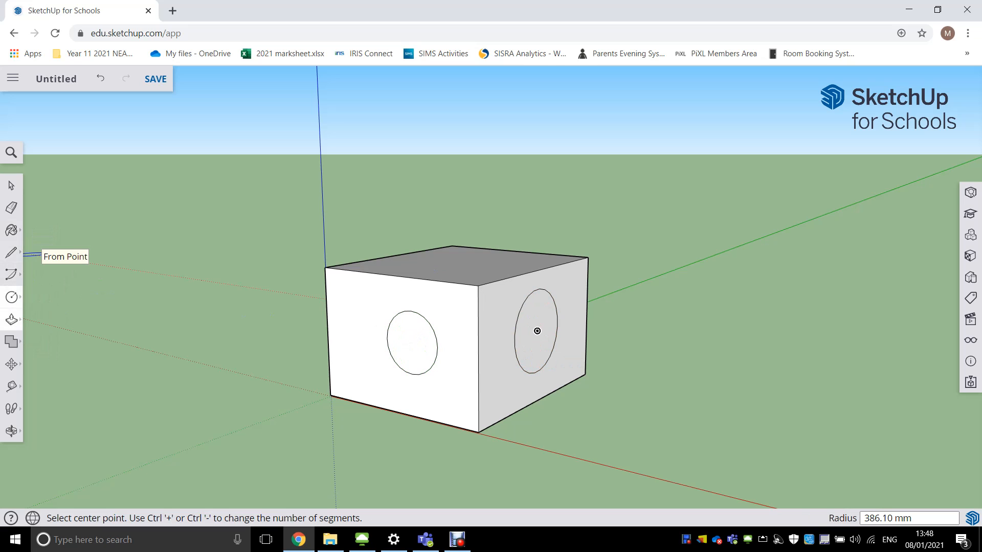
click(11, 319)
click(412, 342)
click(441, 330)
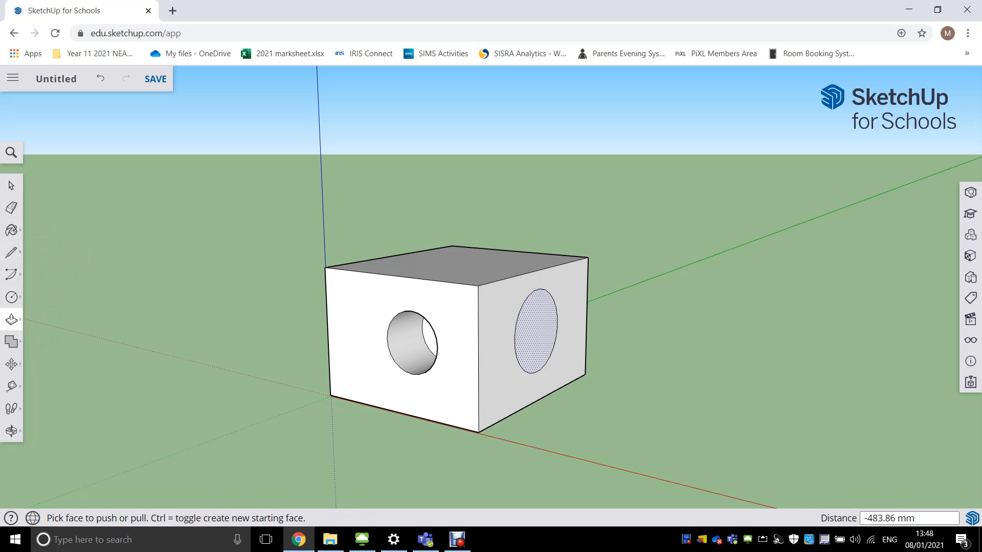
click(536, 331)
click(589, 339)
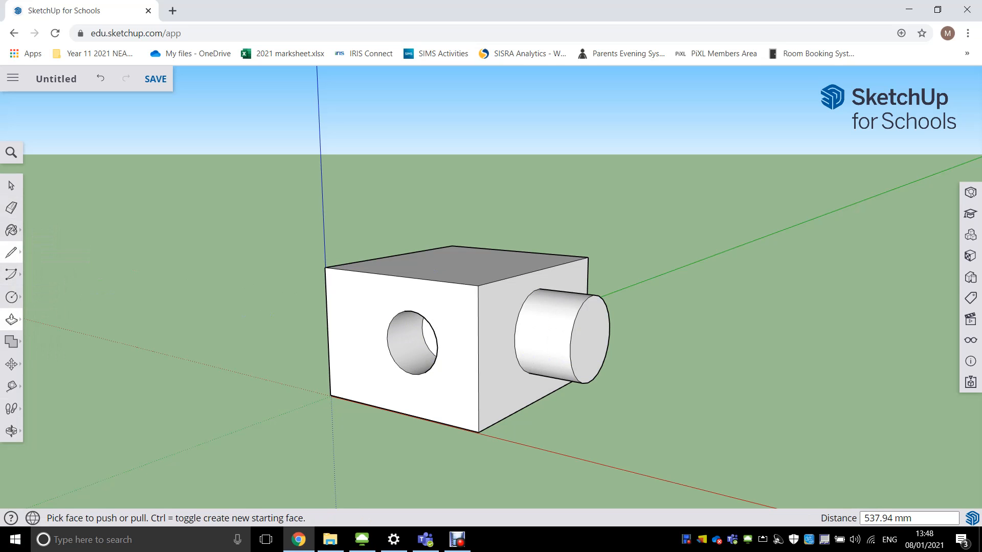
- Draw a closed triangle with the Line tool beside the box, with one edge about 699 mm long on the red axis
click(11, 252)
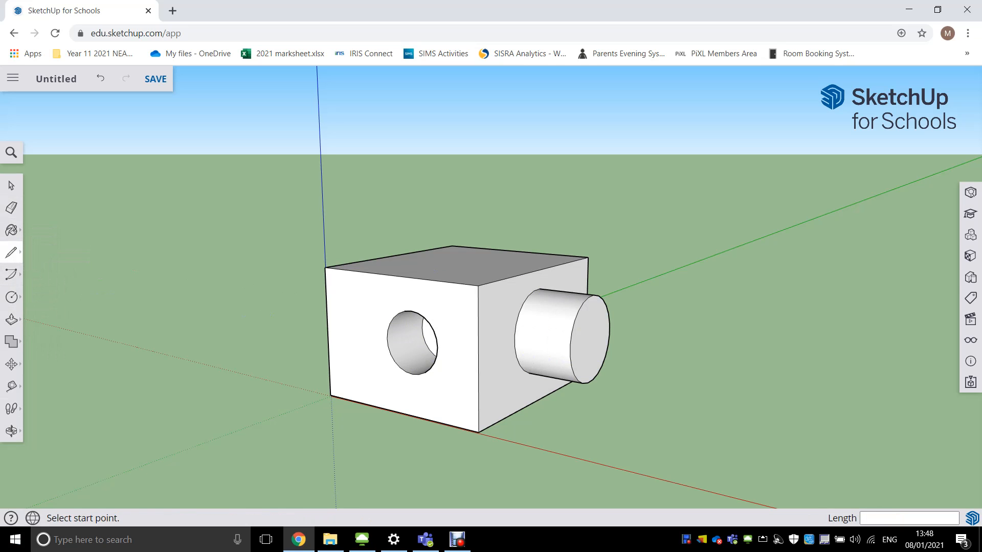
click(626, 470)
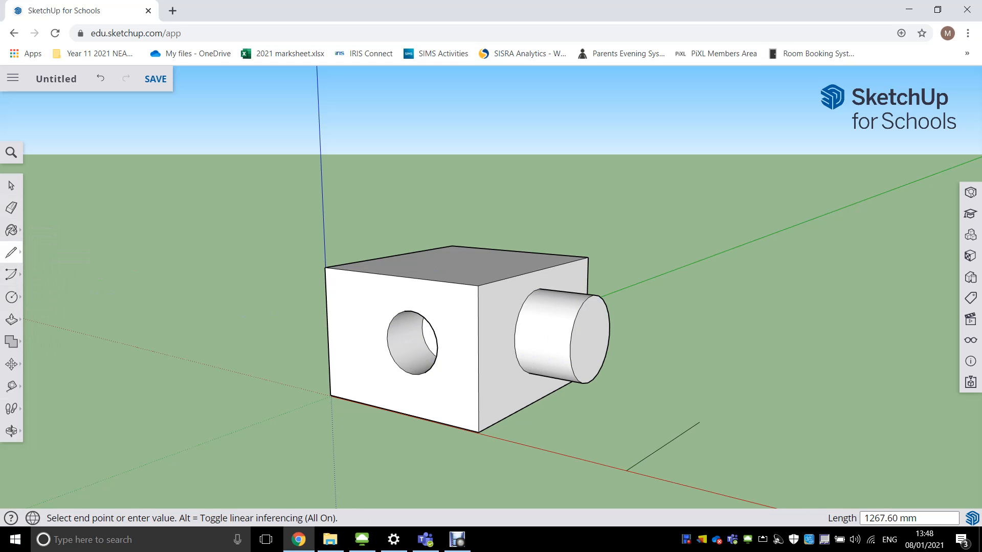
click(702, 420)
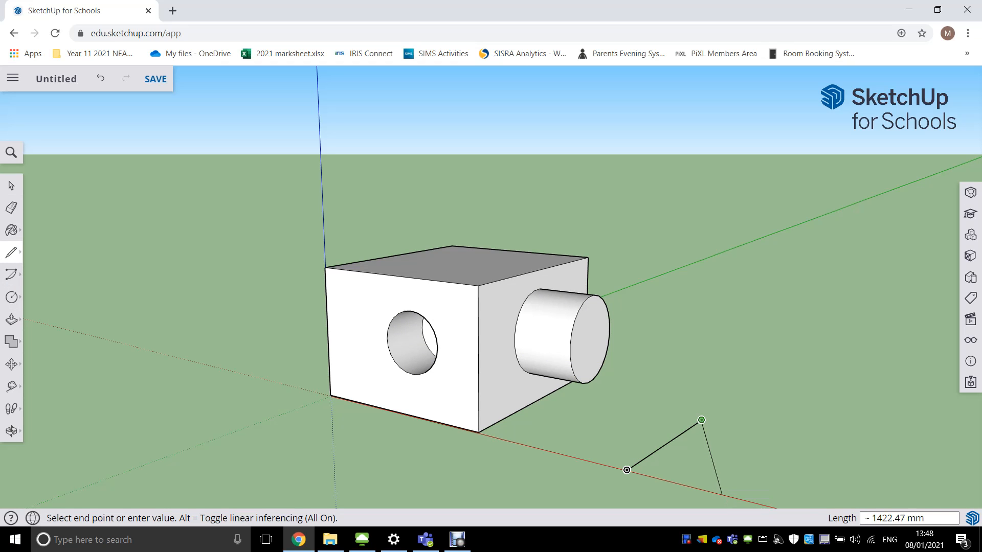
click(723, 495)
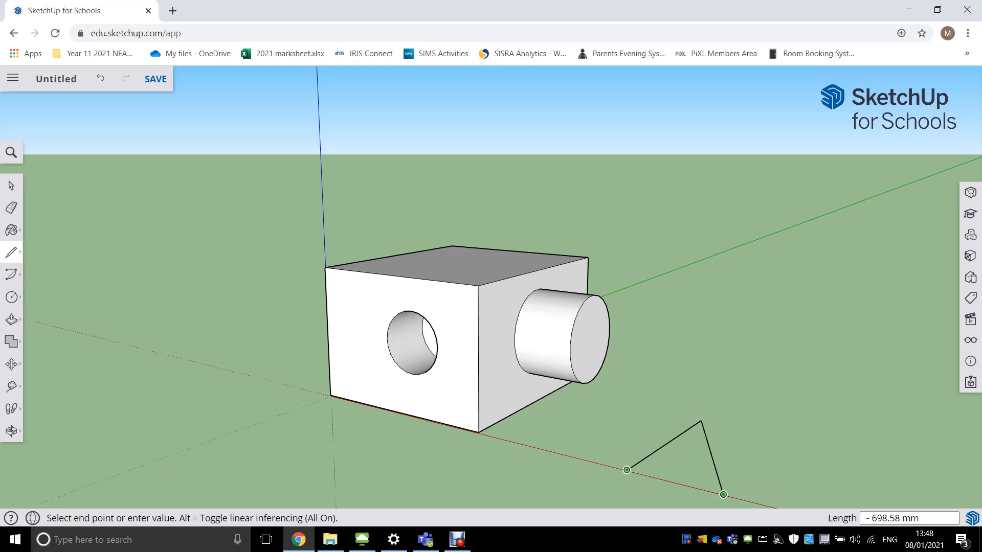
click(626, 470)
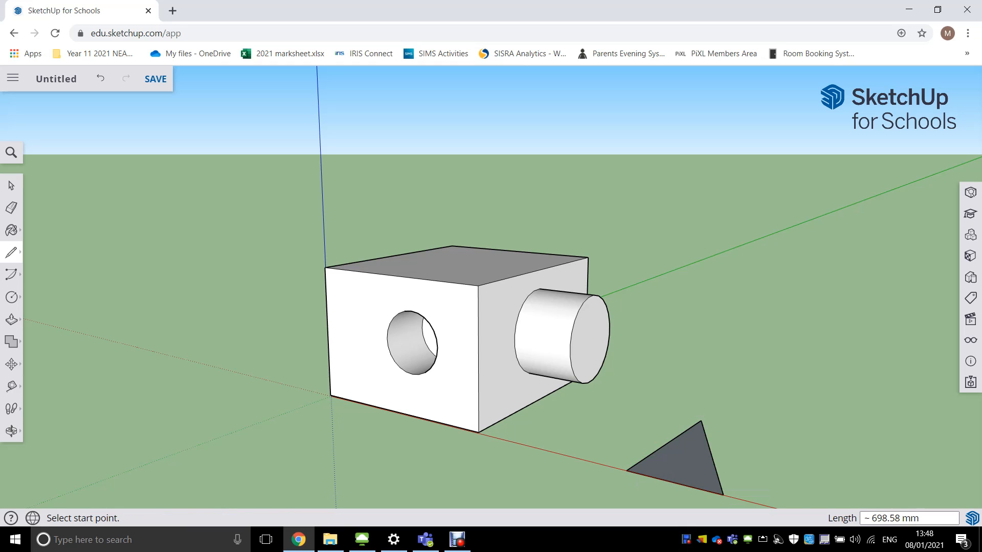
middle_drag(491, 307, 488, 286)
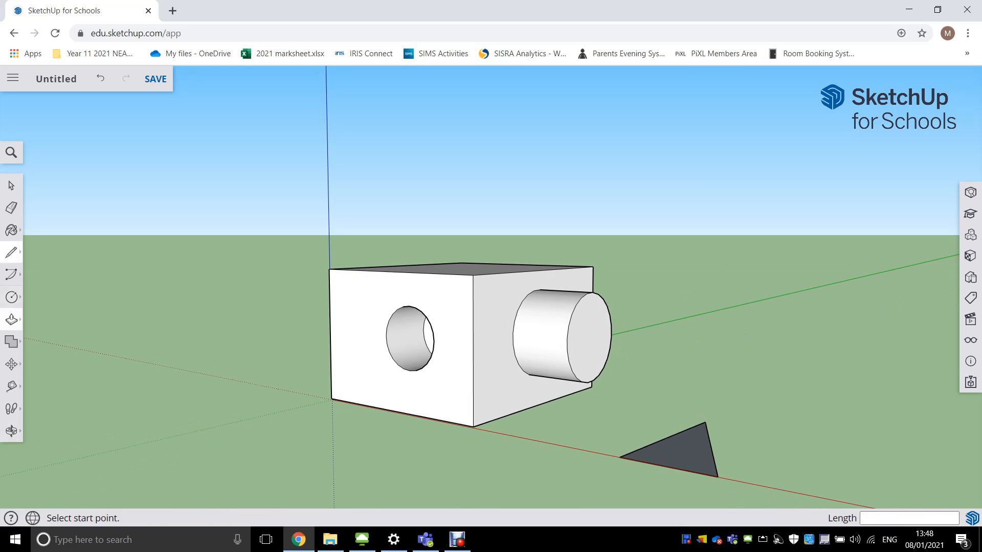
- Extrude the triangle upward into a prism with Push/Pull, and raise its top face by a further 117 mm or so
click(11, 319)
click(670, 456)
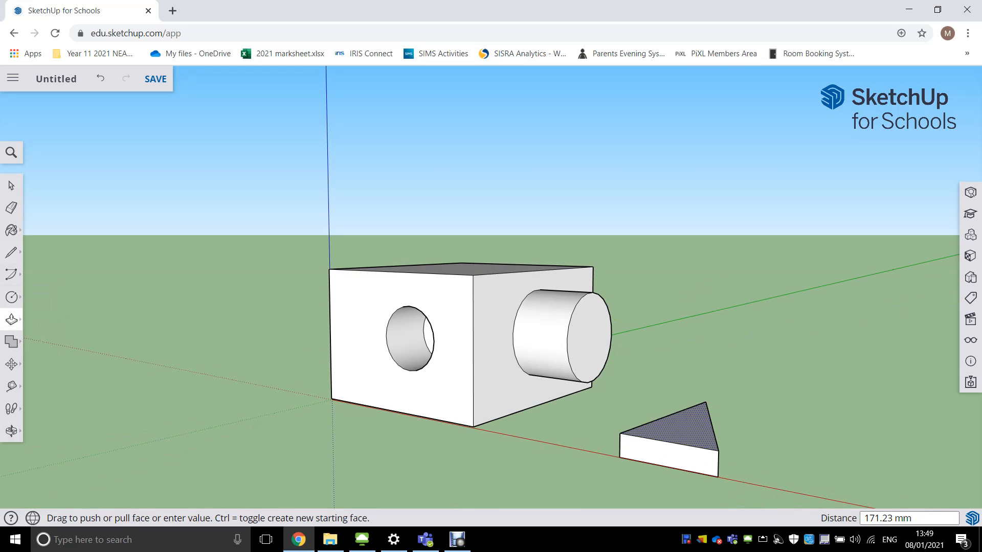
click(670, 424)
click(669, 451)
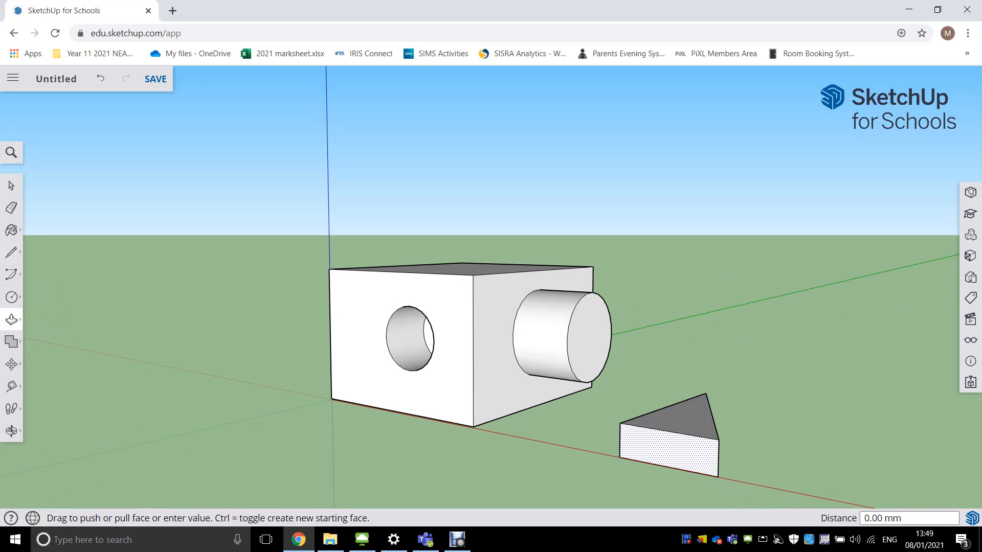
click(669, 451)
middle_drag(669, 450, 657, 440)
click(668, 440)
click(667, 426)
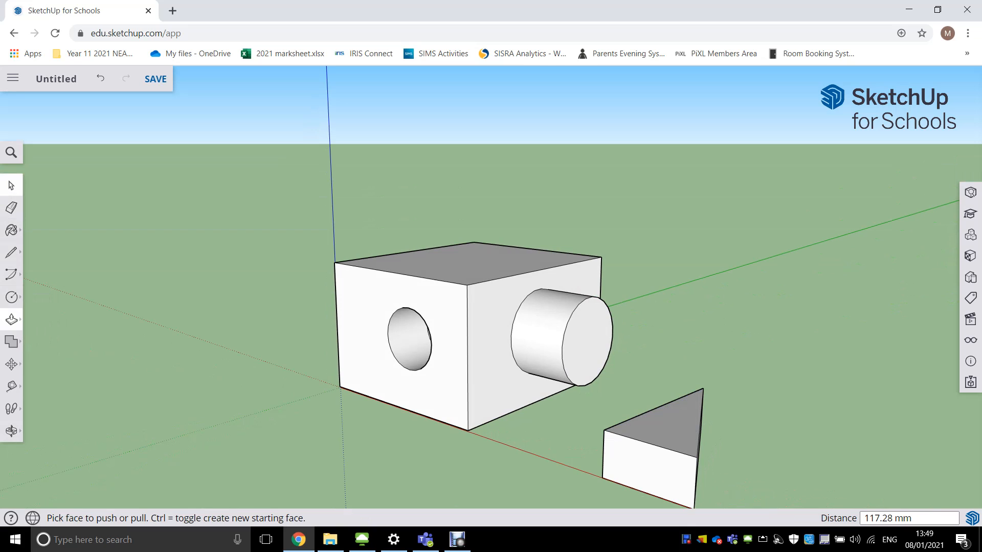
- Select all the shapes and paint them with the first grey material from the Metal collection
click(12, 185)
mouse_move(168, 207)
mouse_down()
mouse_move(390, 259)
mouse_move(783, 478)
mouse_move(789, 508)
mouse_up()
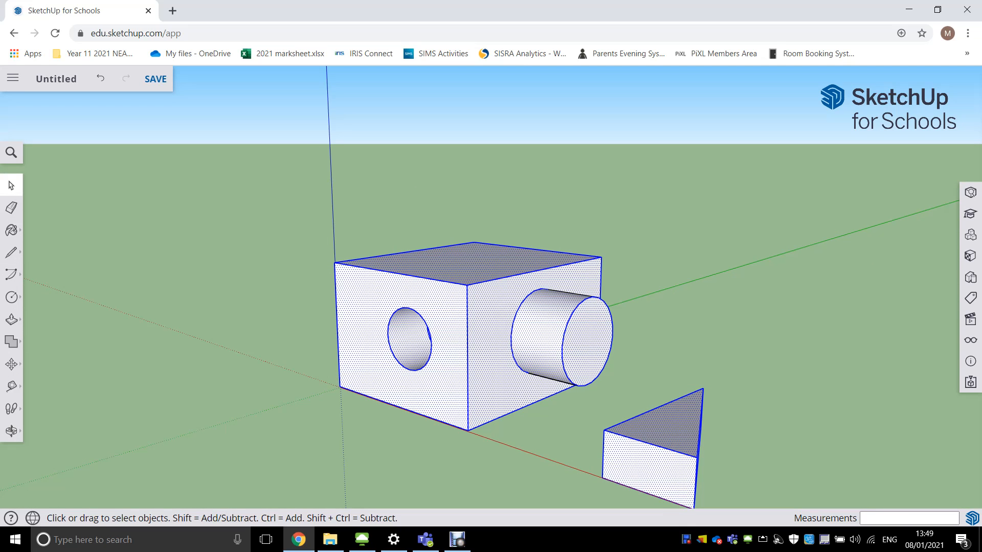
click(12, 430)
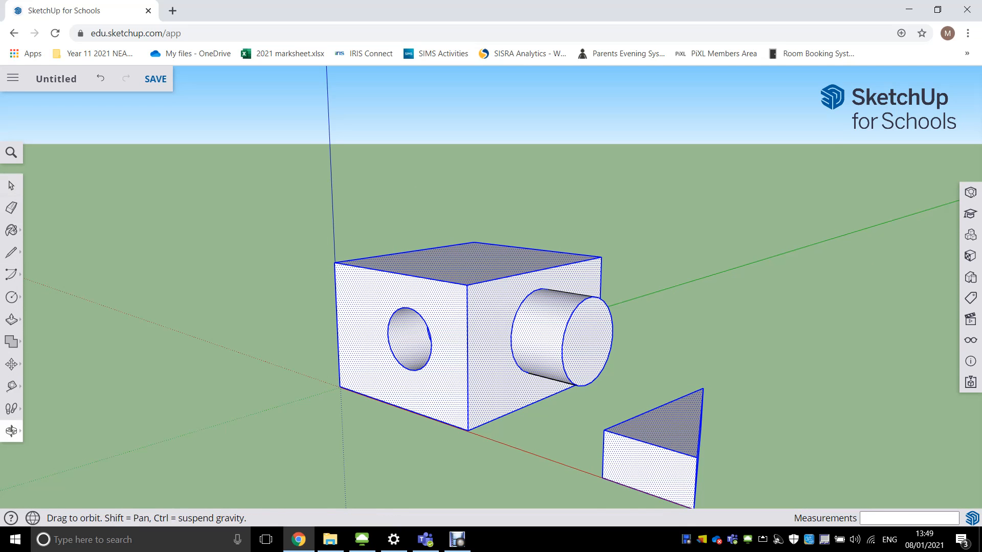
drag(491, 286, 603, 301)
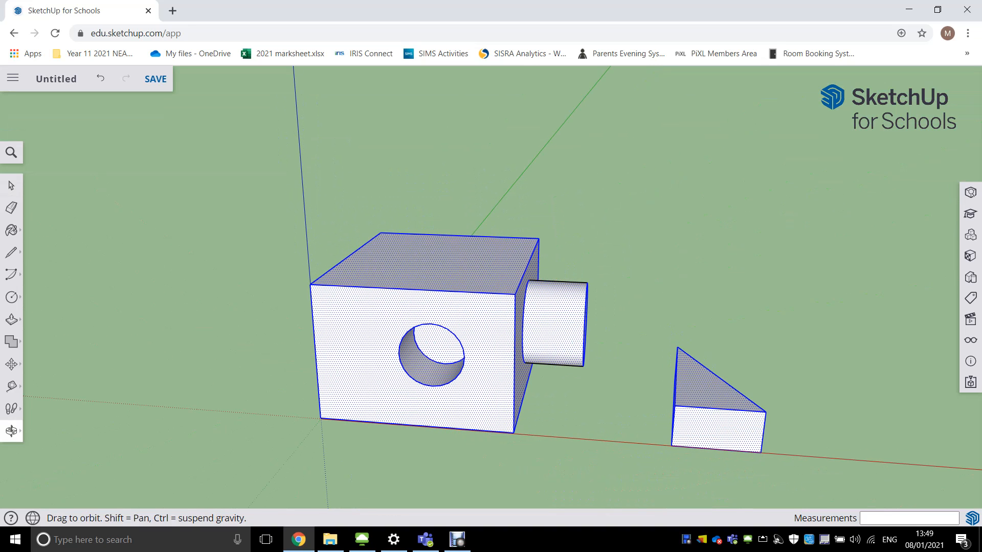
key(space)
click(12, 230)
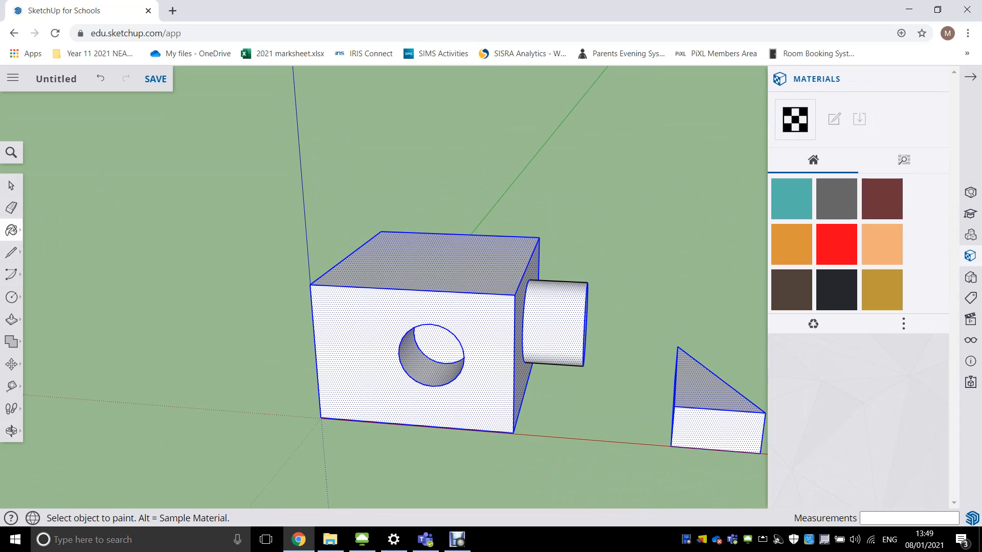
click(903, 159)
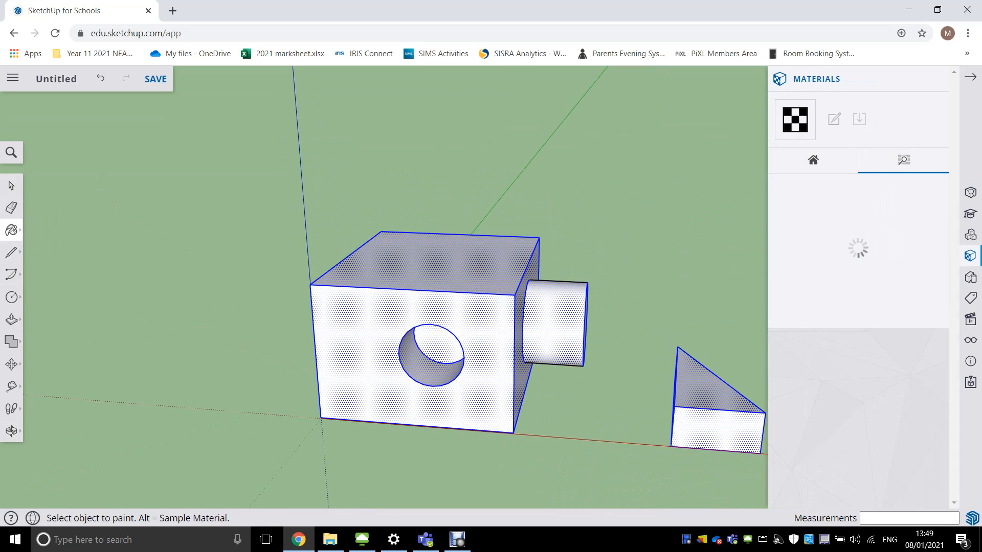
scroll(859, 286, down, 3)
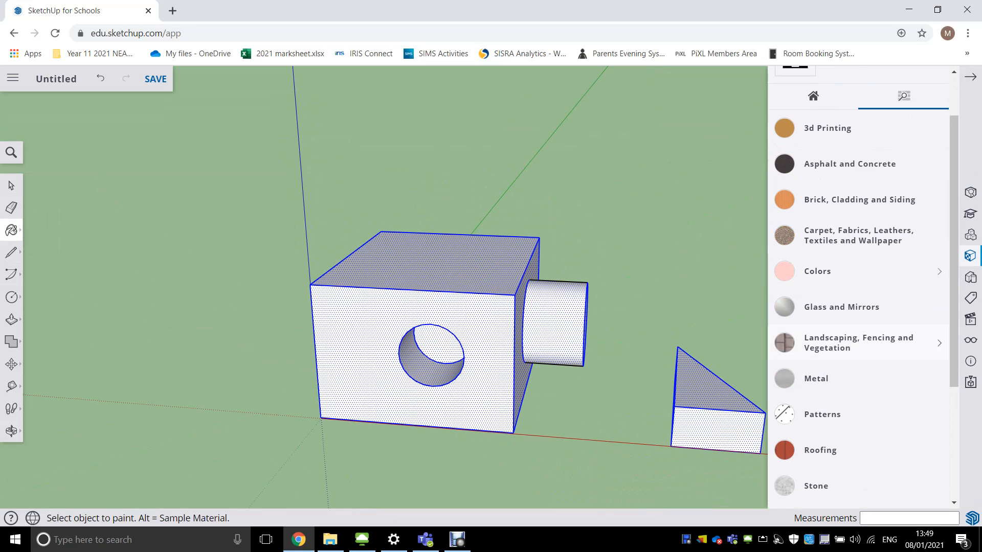
click(816, 315)
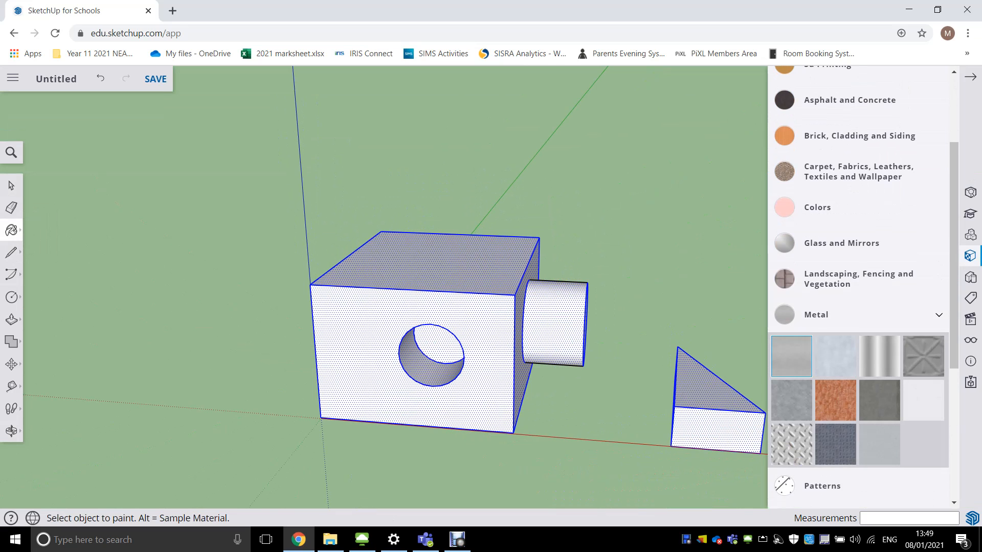
click(791, 356)
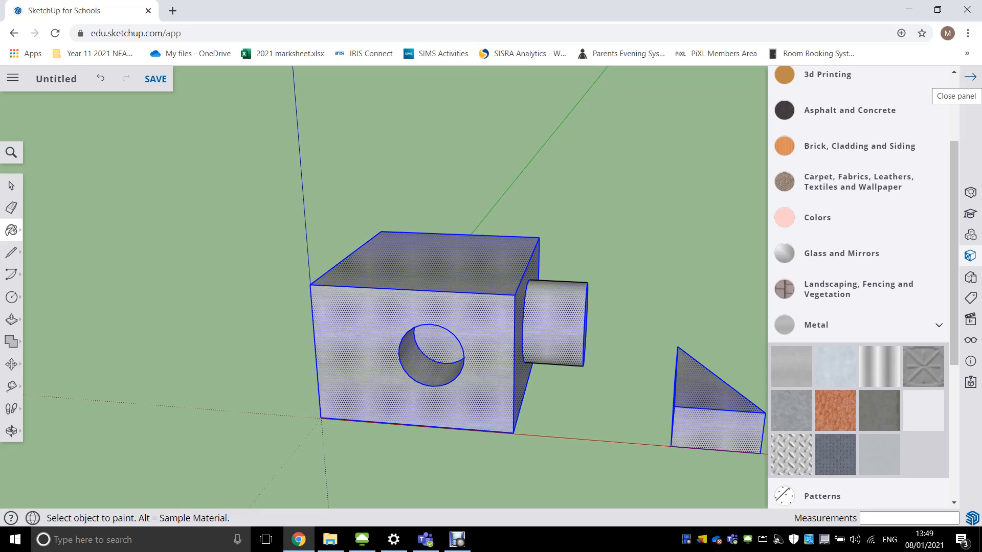
click(971, 76)
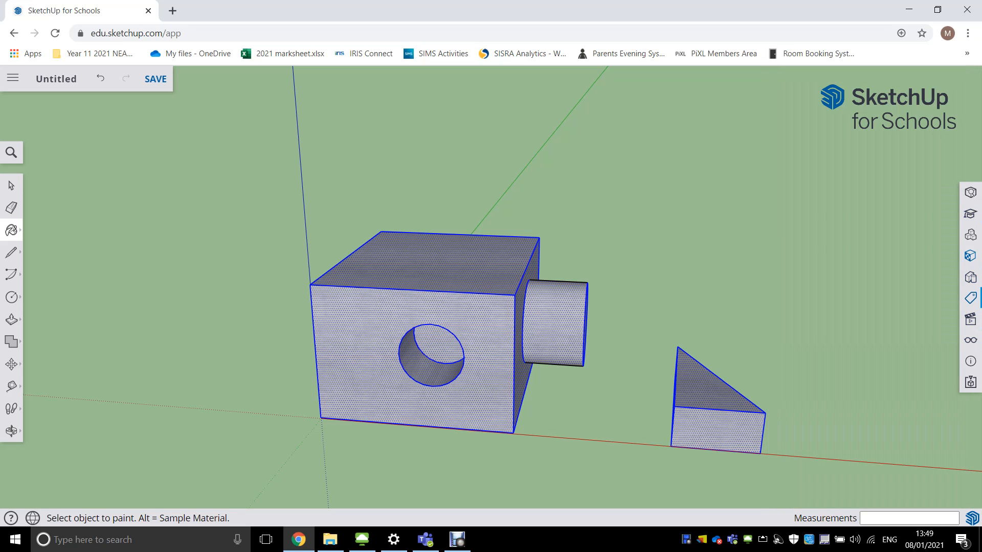
- Apply the Brush Strokes Wide style from the Sketchy Edges collection to the model
click(970, 277)
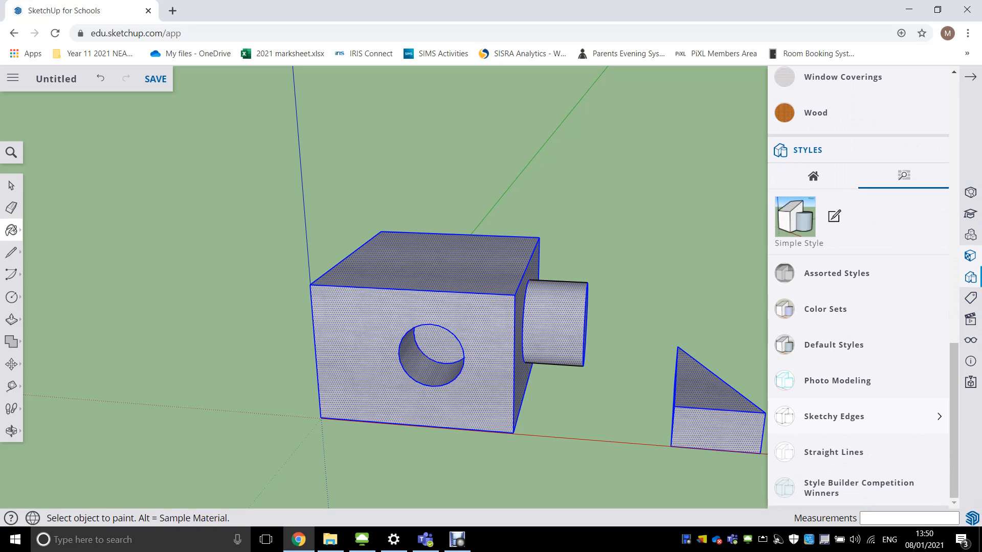
click(838, 416)
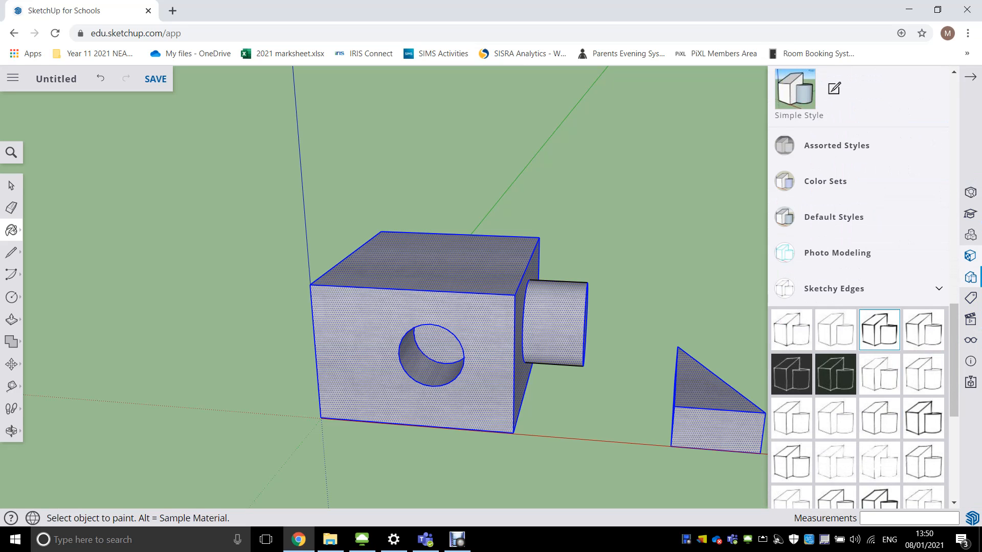
click(880, 330)
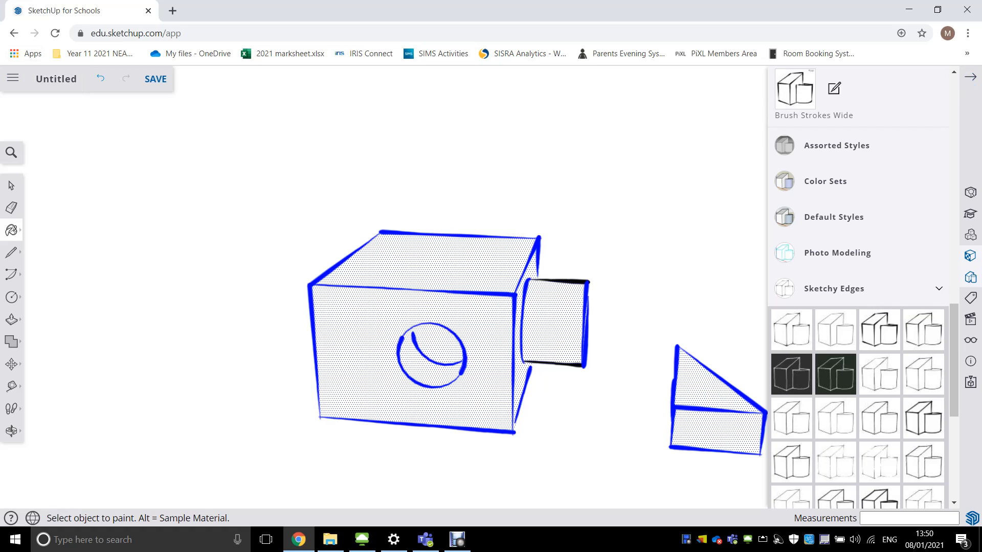
- Undo the last two model changes, the metal paint and the prism's last height increase
click(100, 78)
click(970, 77)
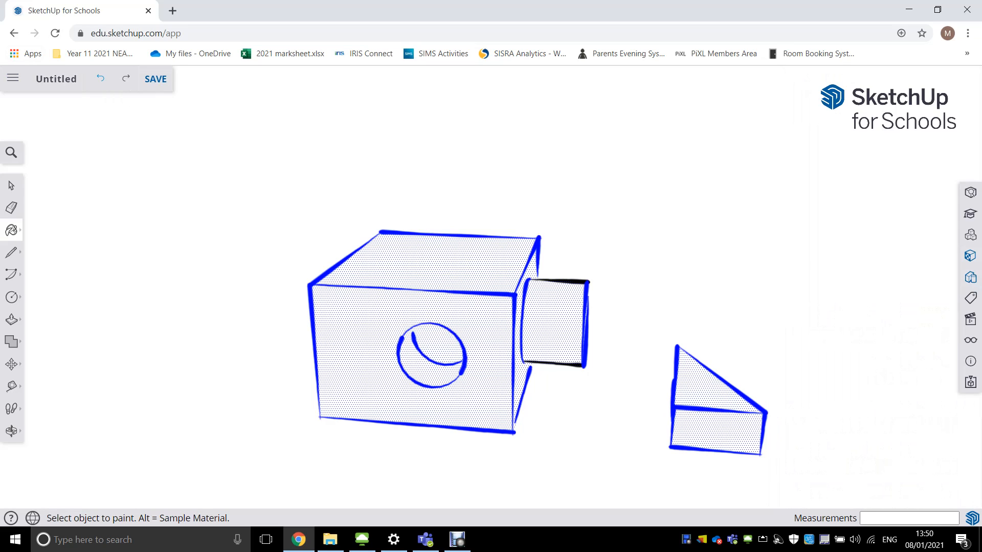
click(101, 78)
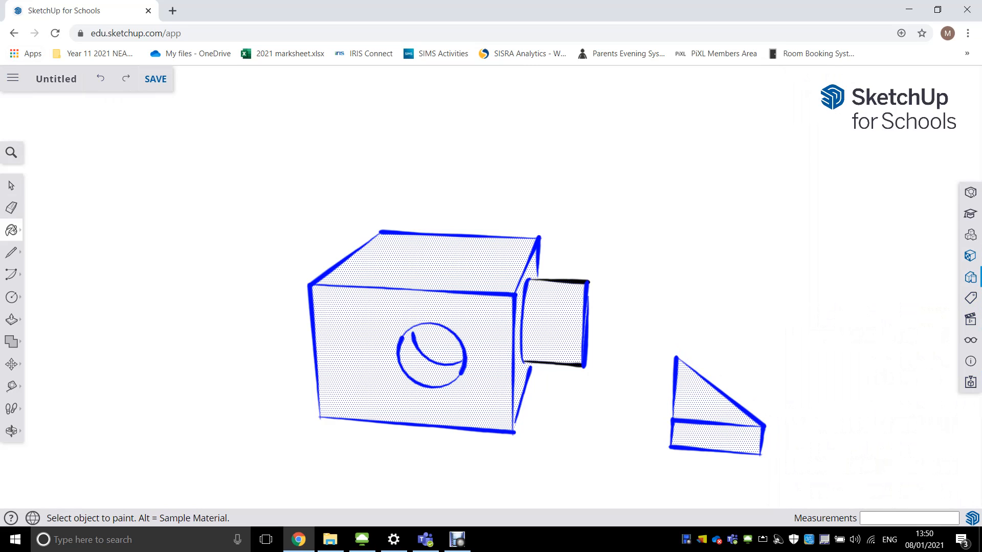
- Apply the PSO Cursive style from the Assorted Styles collection to the model
click(971, 277)
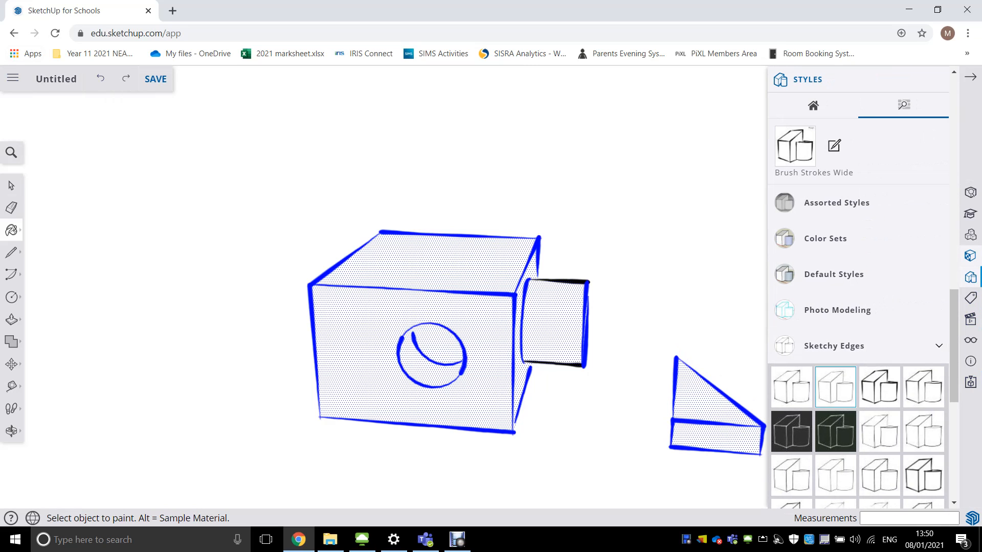
scroll(859, 369, up, 3)
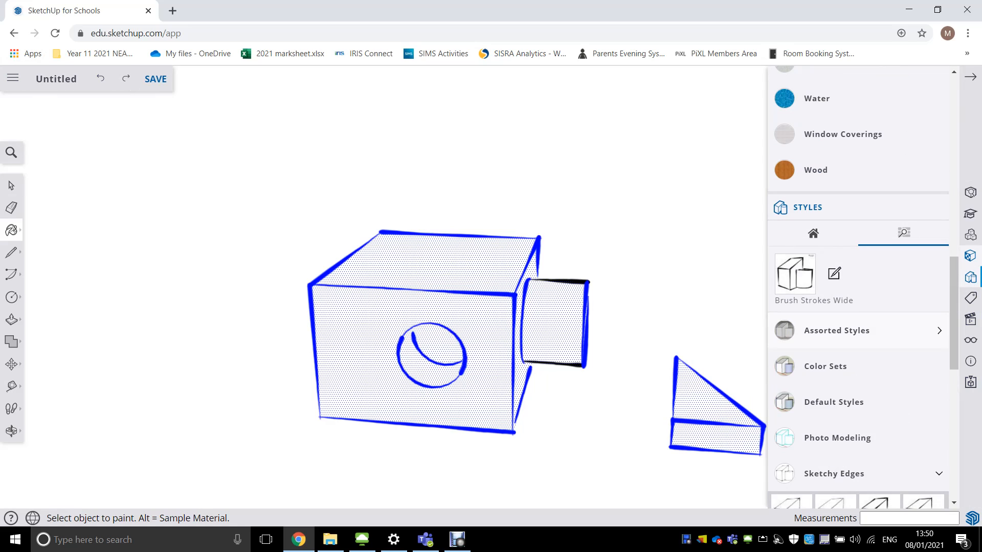
click(837, 330)
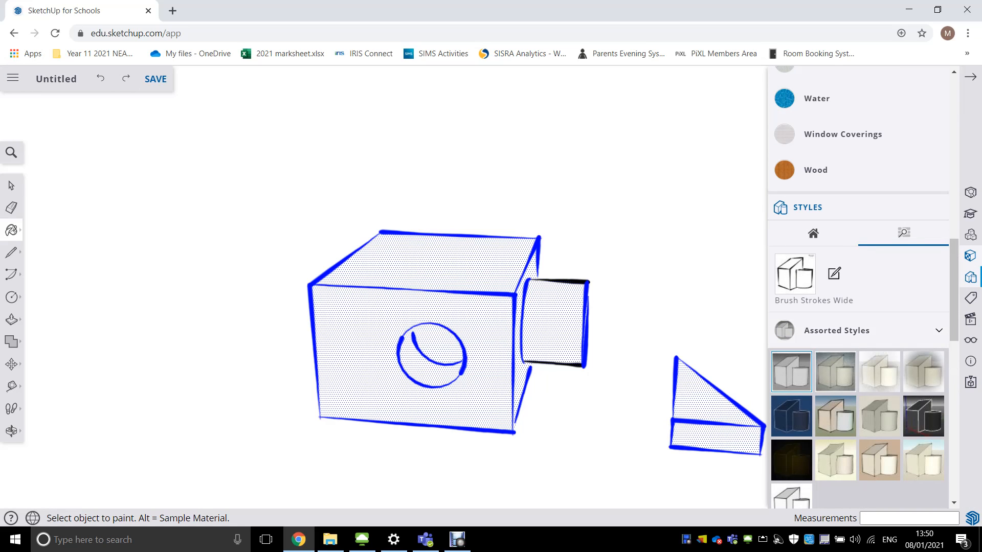
click(791, 371)
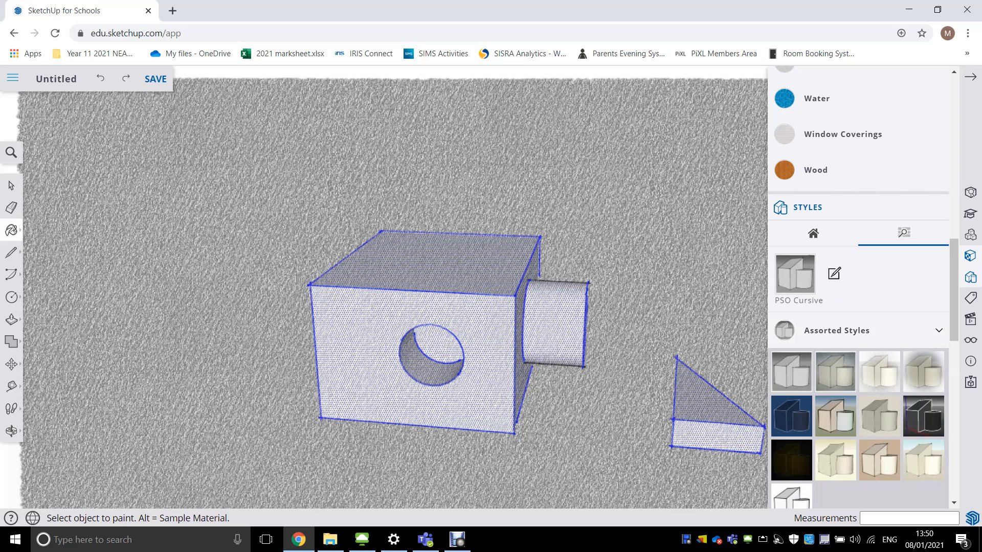
- Export the model as a PNG image using a preset view from behind, and turn off the large-image reminder
click(13, 77)
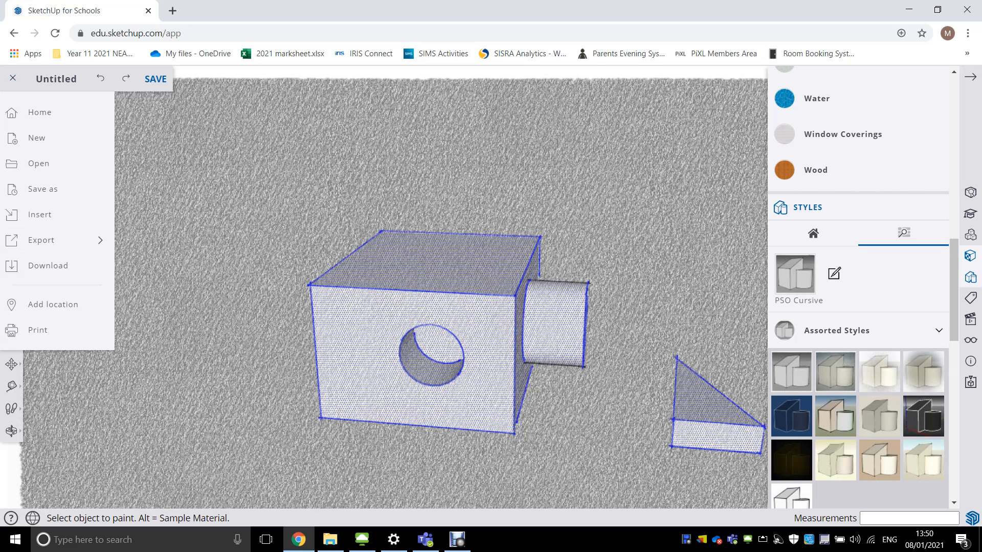
mouse_move(57, 240)
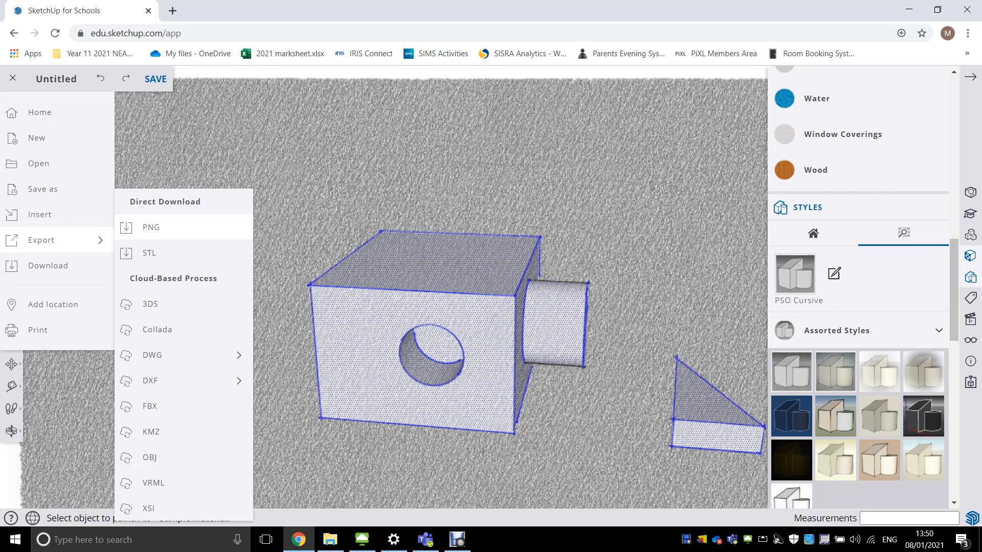
click(151, 228)
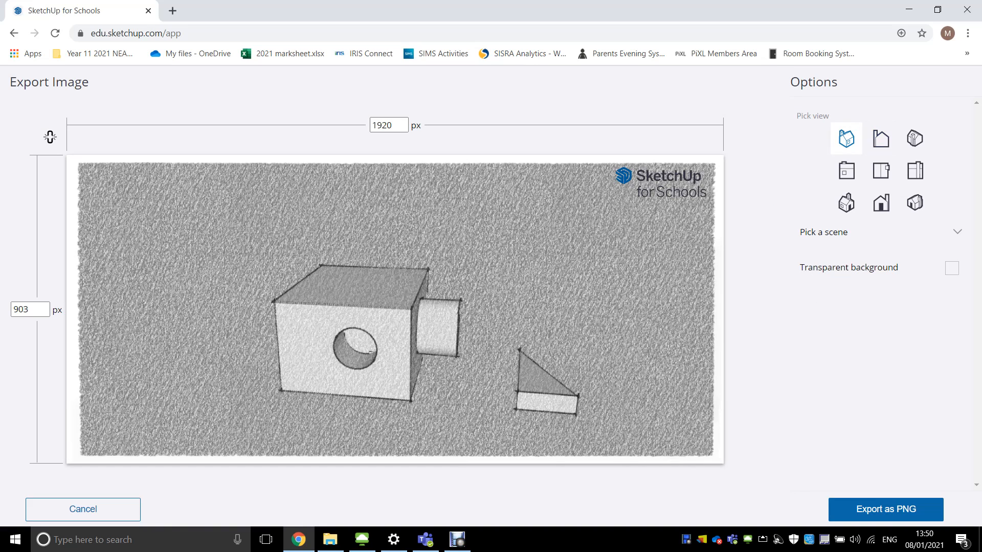
click(914, 171)
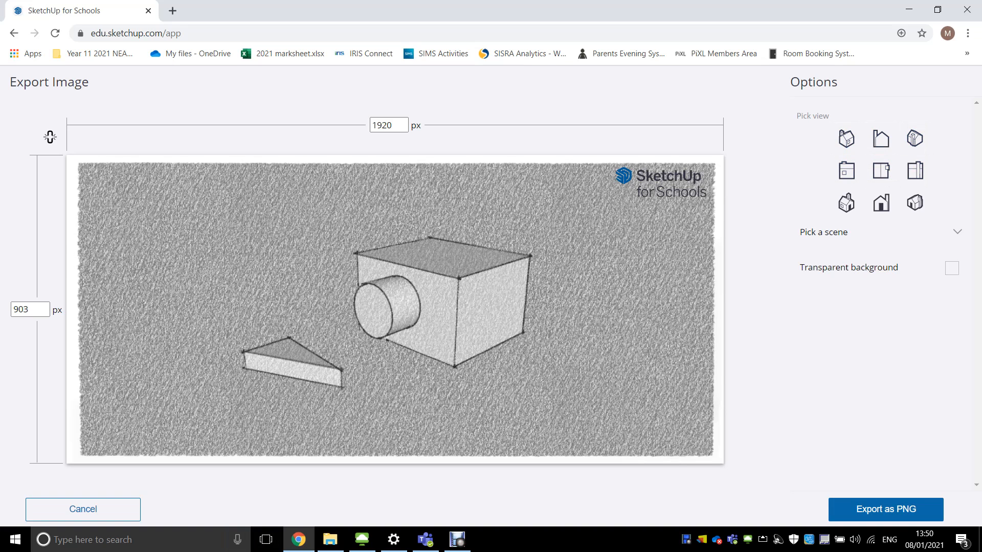
click(885, 510)
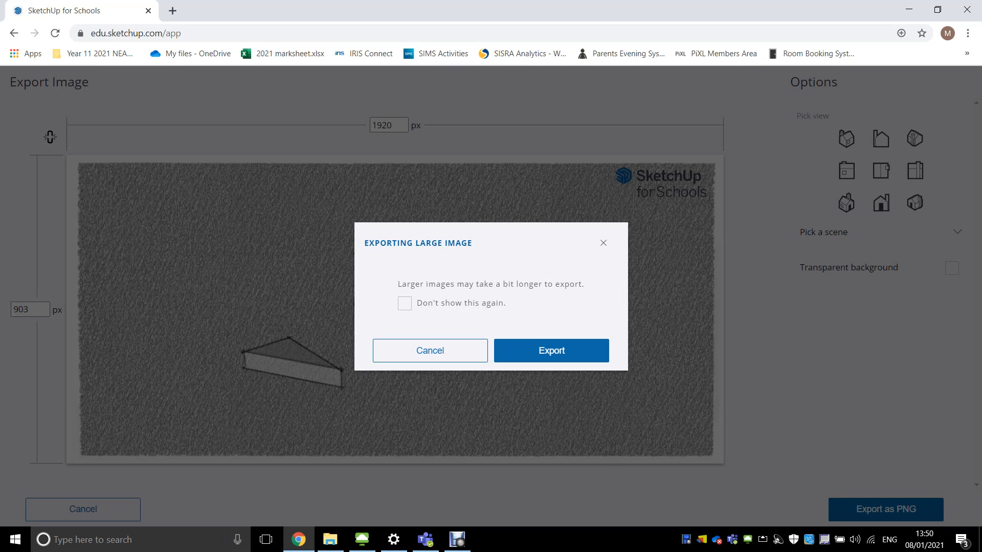
click(404, 303)
click(552, 350)
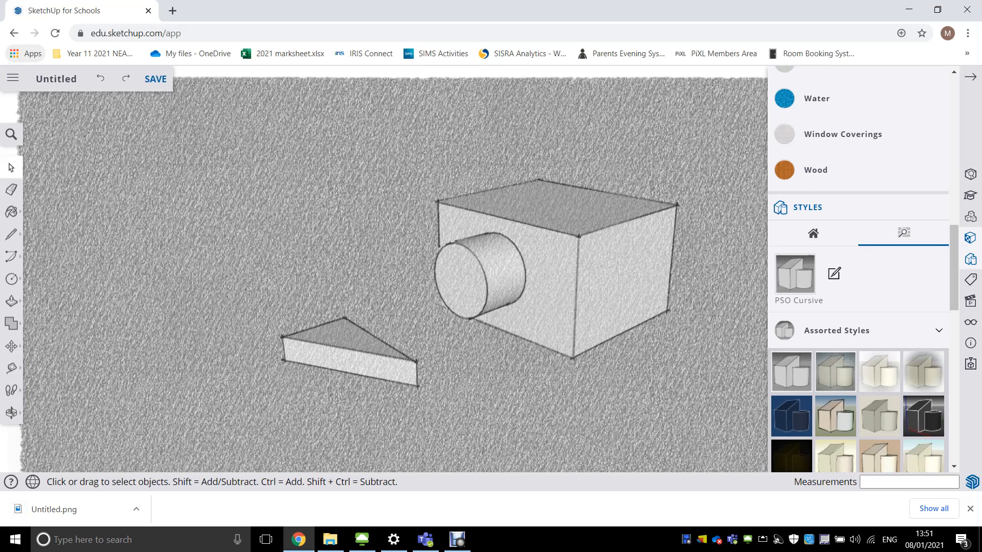
- Start saving the model with OneDrive as the destination, and close the save dialog without naming the model
click(12, 78)
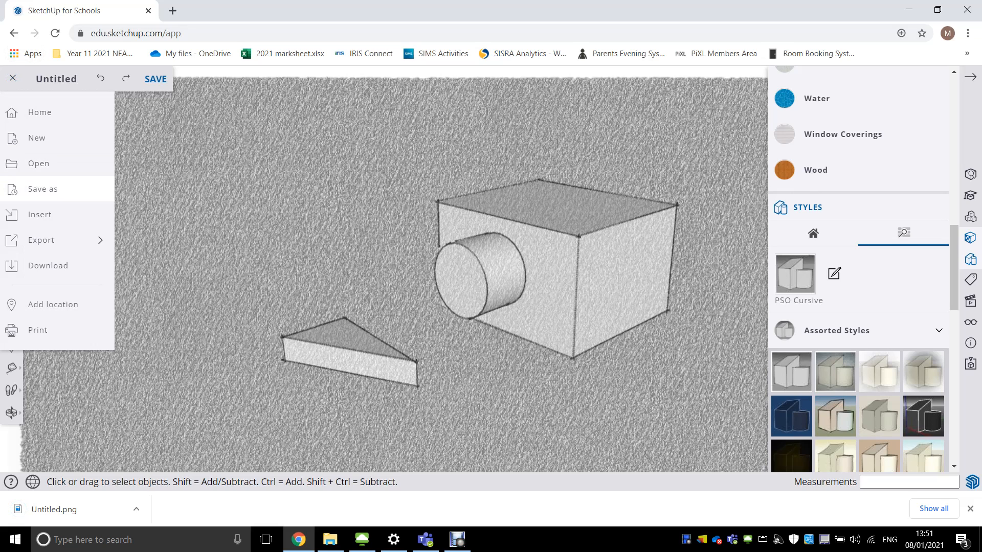
mouse_move(57, 240)
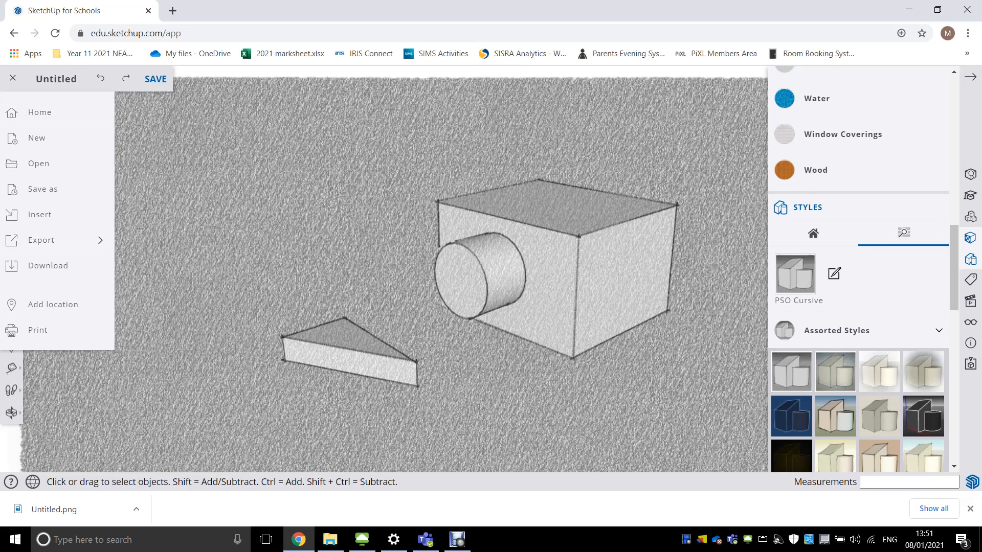
click(156, 79)
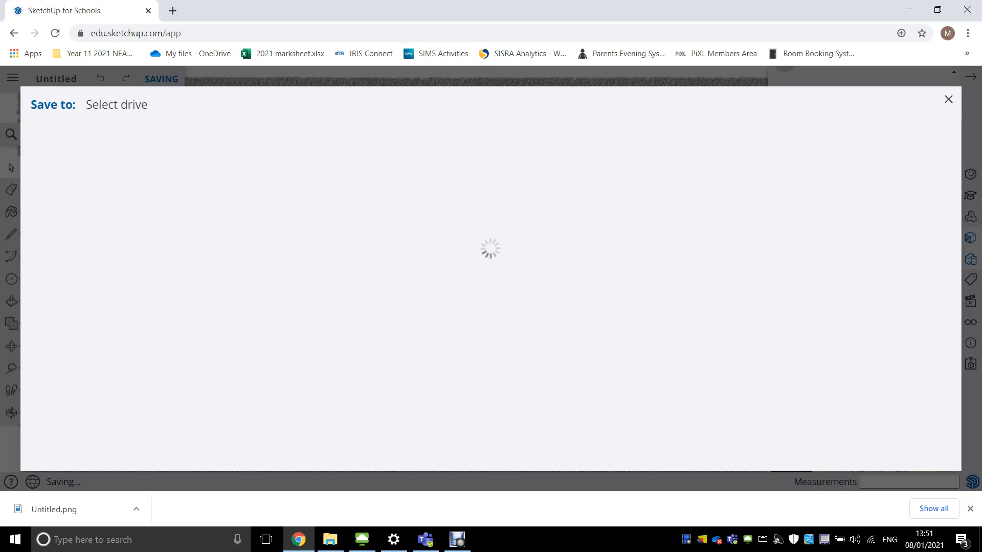
click(102, 205)
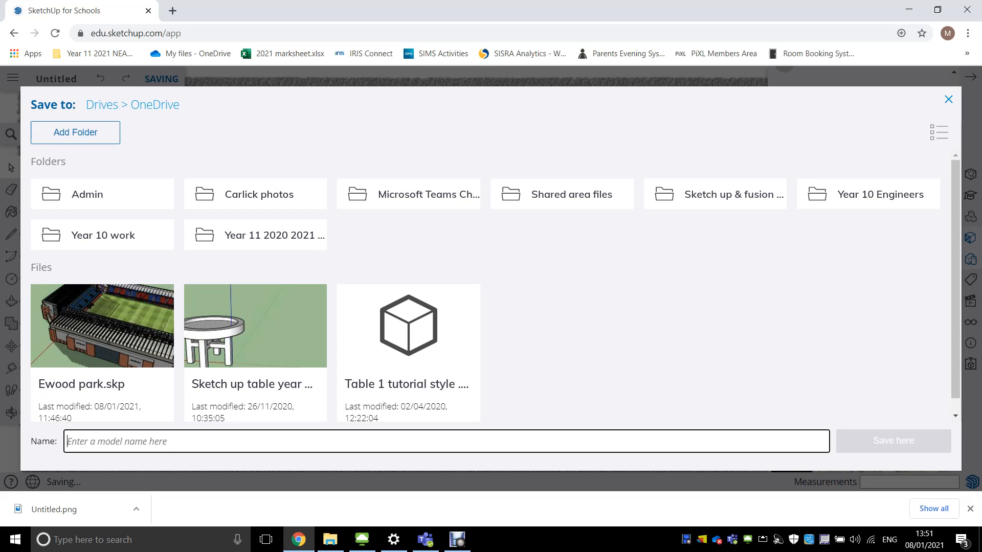
click(949, 99)
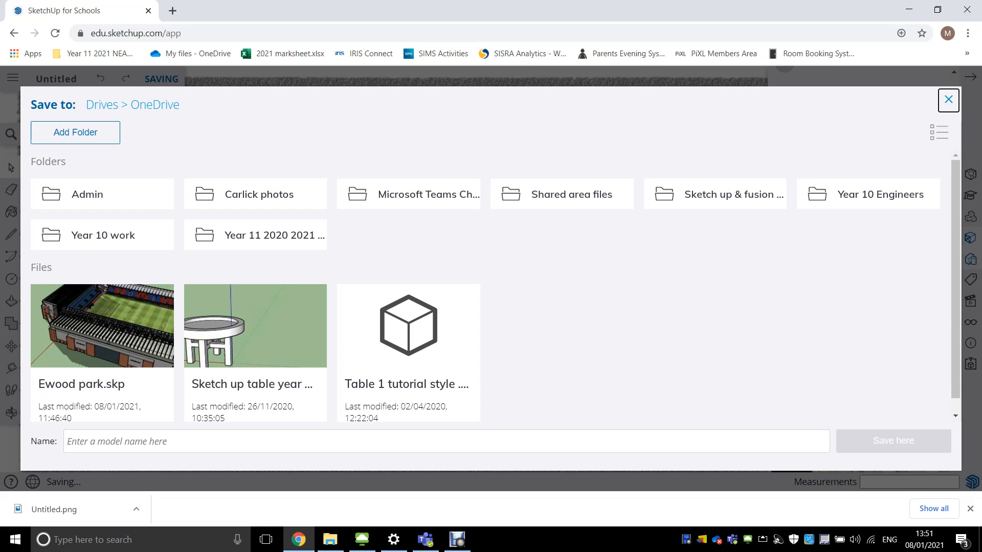
click(457, 539)
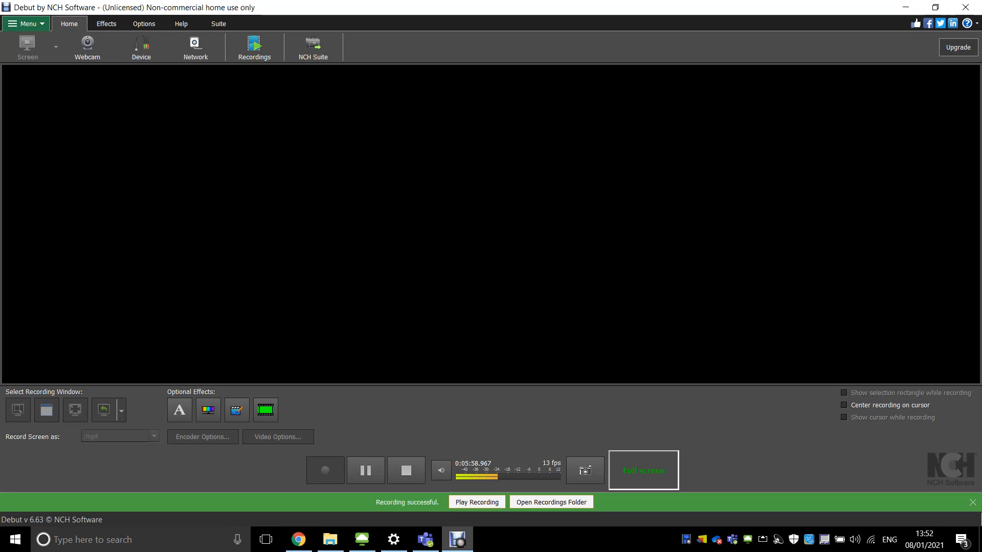